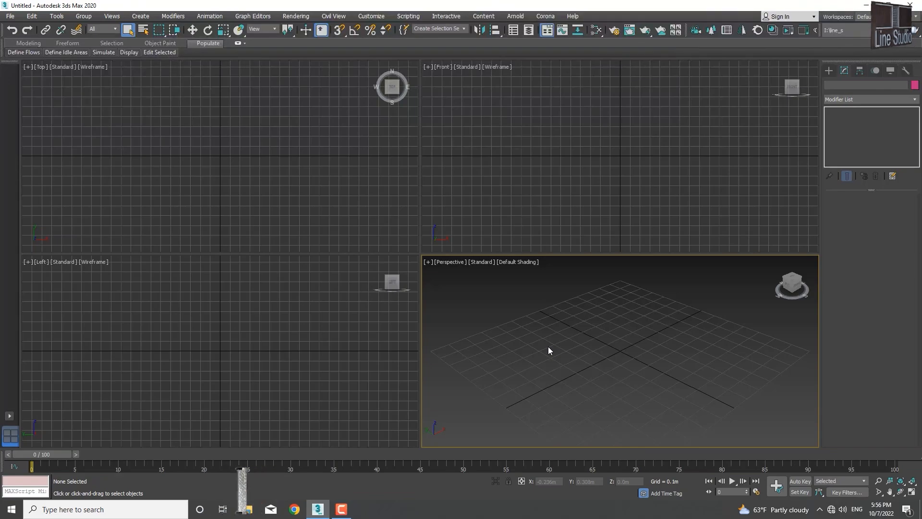
Step: Create a box about 0.454 m long, 0.433 m wide and 0.496 m high near the centre of the Perspective view
left_click(826, 70)
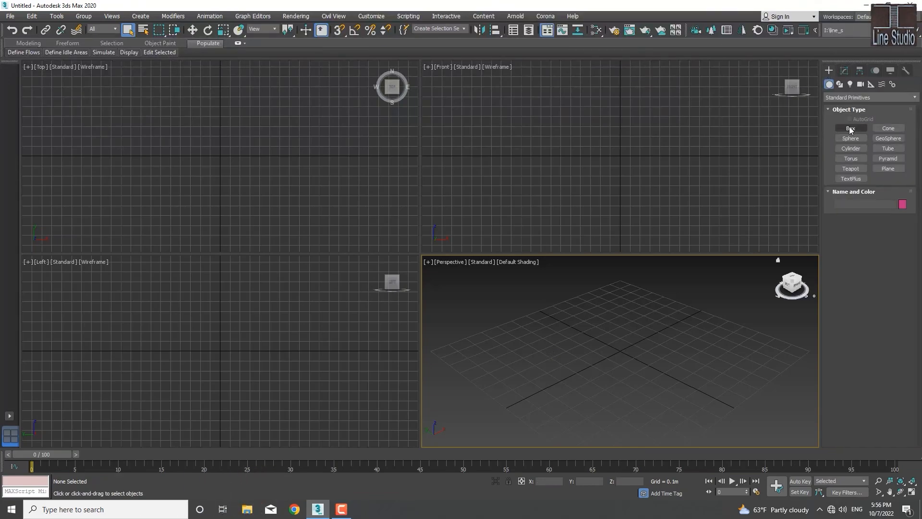
left_click(849, 128)
left_click_drag(601, 330, 600, 395)
left_click(604, 307)
middle_click_drag(617, 317, 607, 353)
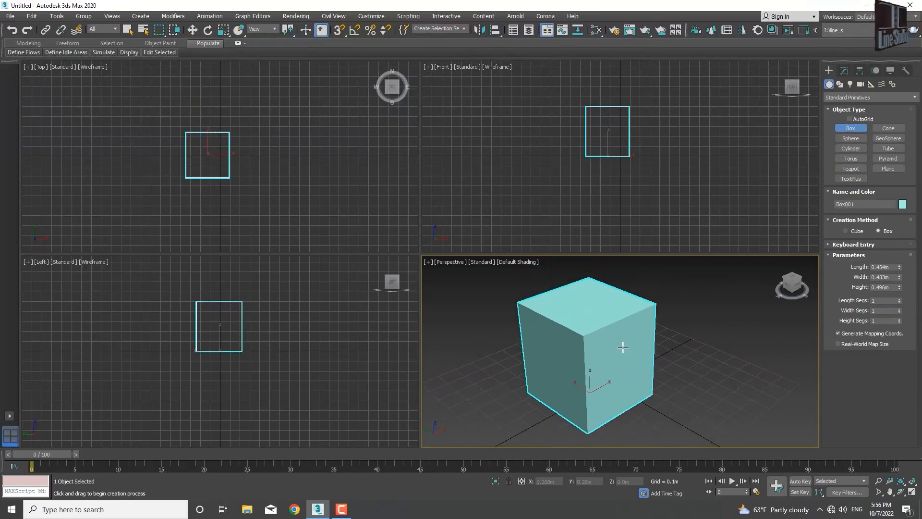
Step: Set the box's length, width and height segments to 2 each
left_click(899, 299)
left_click(899, 309)
left_click(899, 319)
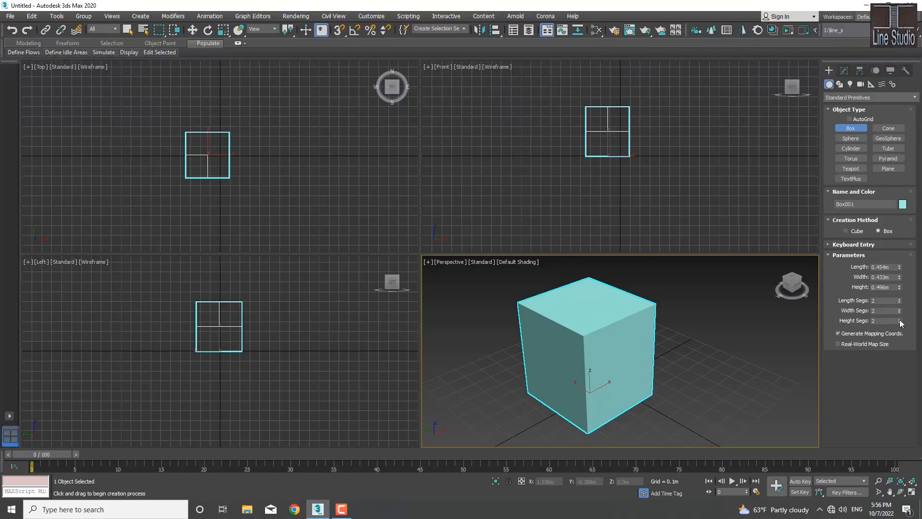
Step: Show the box shaded with edged faces in the Perspective view and finish box creation
key("F3")
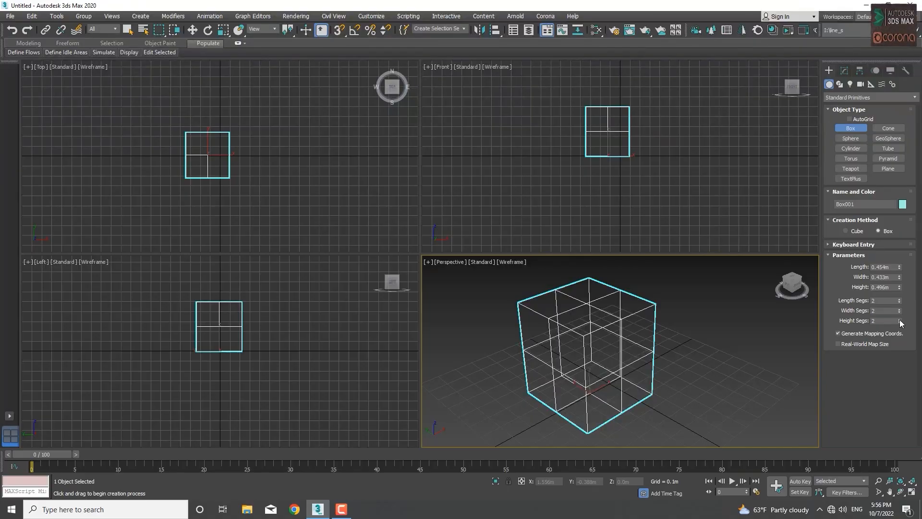
key("F3")
key("F4")
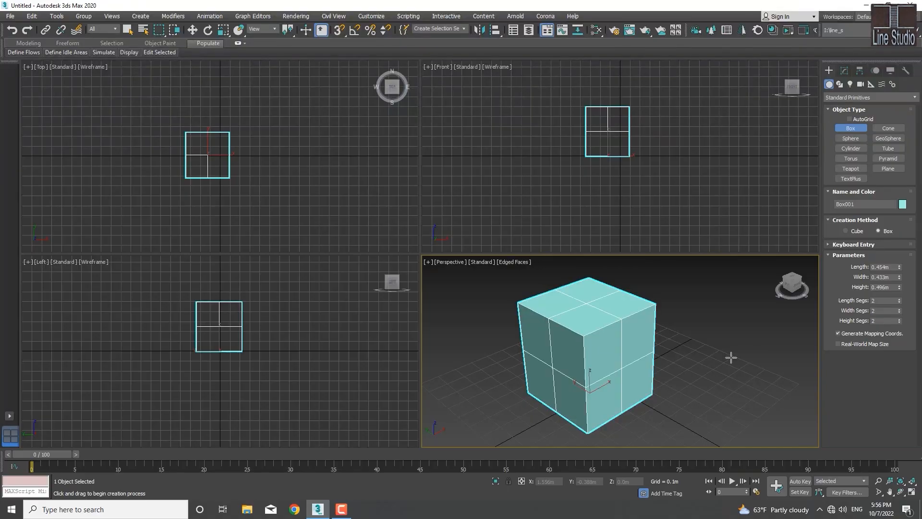
middle_click_drag(678, 356, 683, 359)
right_click(682, 363)
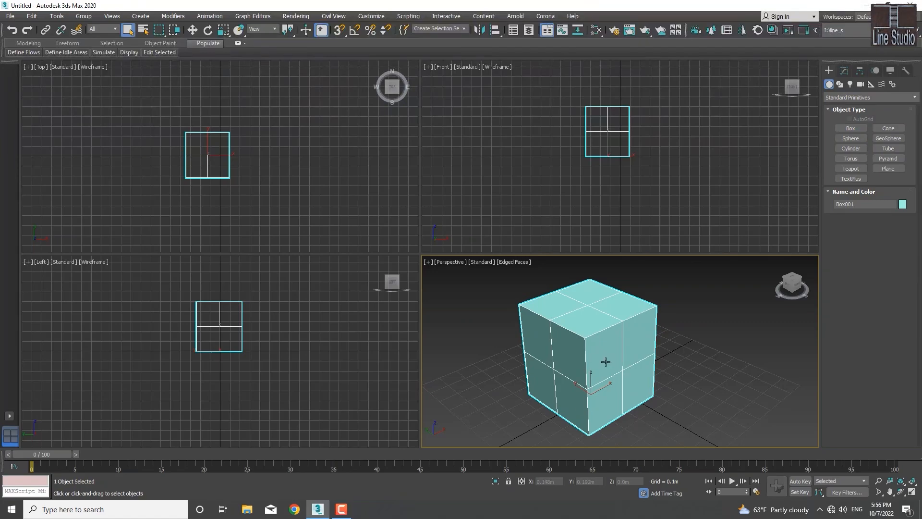
right_click(606, 362)
left_click(598, 361)
right_click(673, 384)
Step: Maximize the Perspective view and set its shading style to Clay
scroll(592, 358, "up", 1)
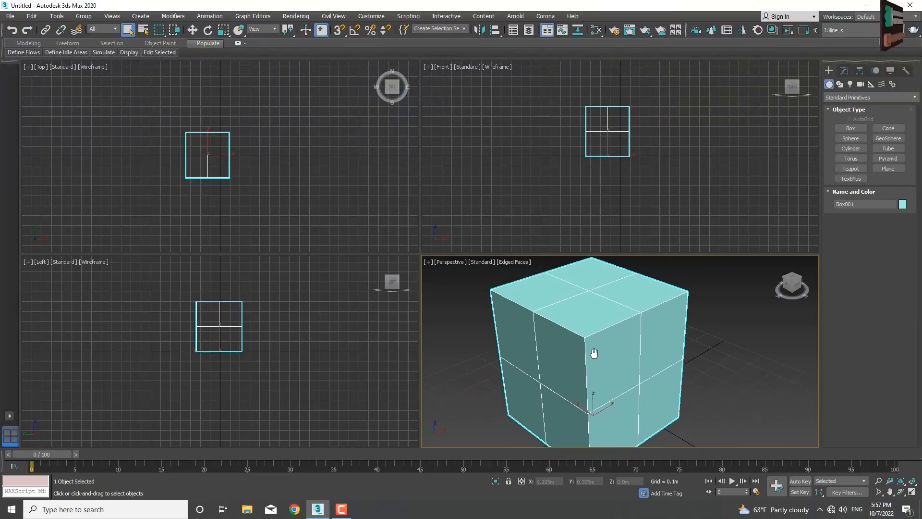
scroll(592, 354, "up", 1)
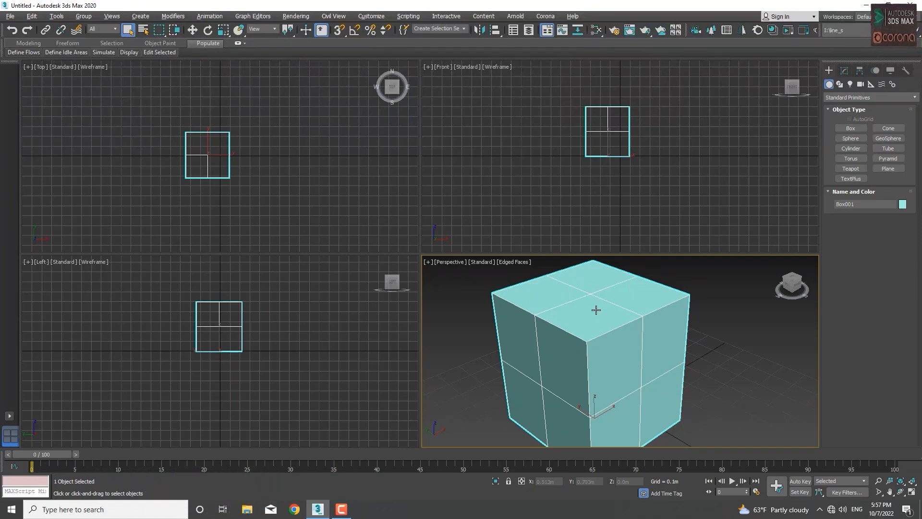
key("alt+w")
middle_click_drag(478, 309, 500, 308)
scroll(499, 309, "down", 5)
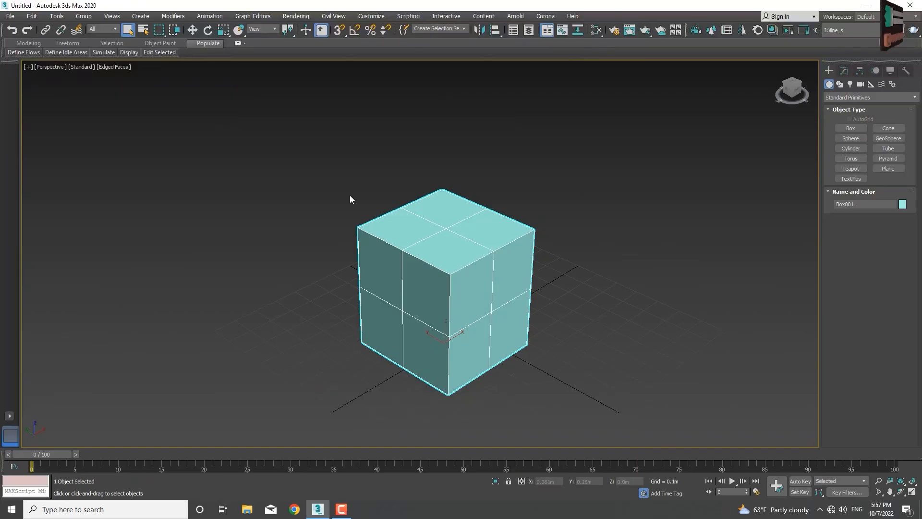
left_click(109, 67)
left_click(142, 128)
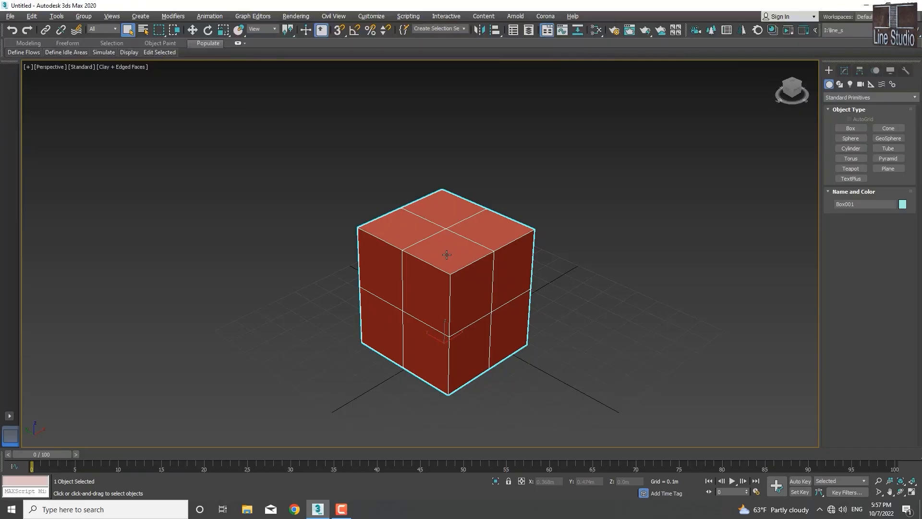
middle_click_drag(456, 274, 448, 254)
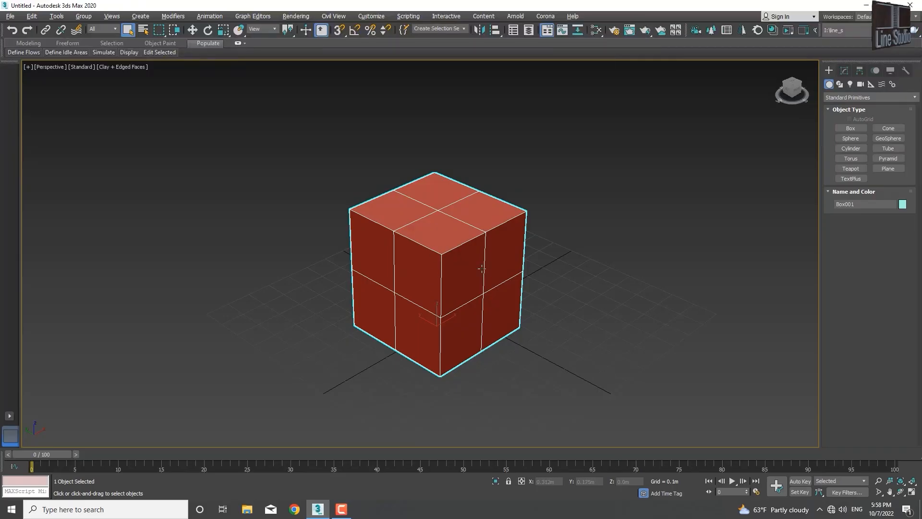
middle_click_drag(467, 253, 475, 258)
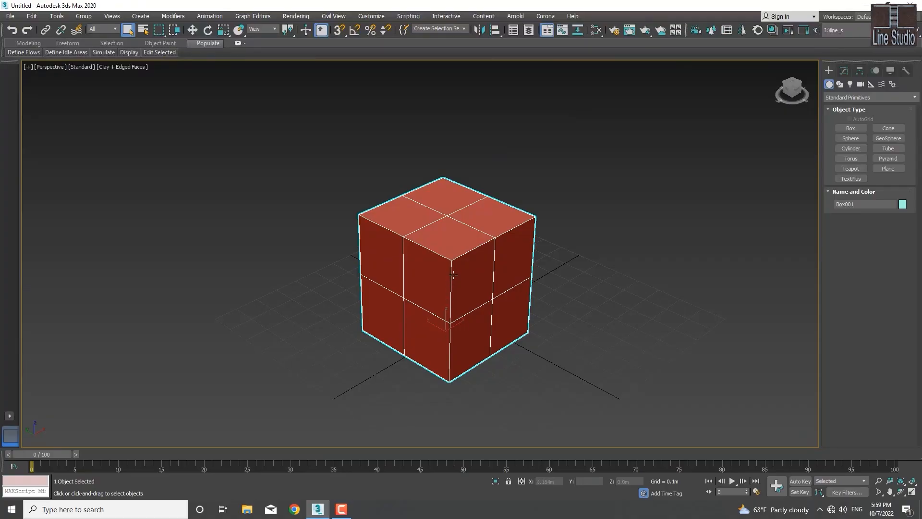
middle_click_drag(453, 262, 440, 264)
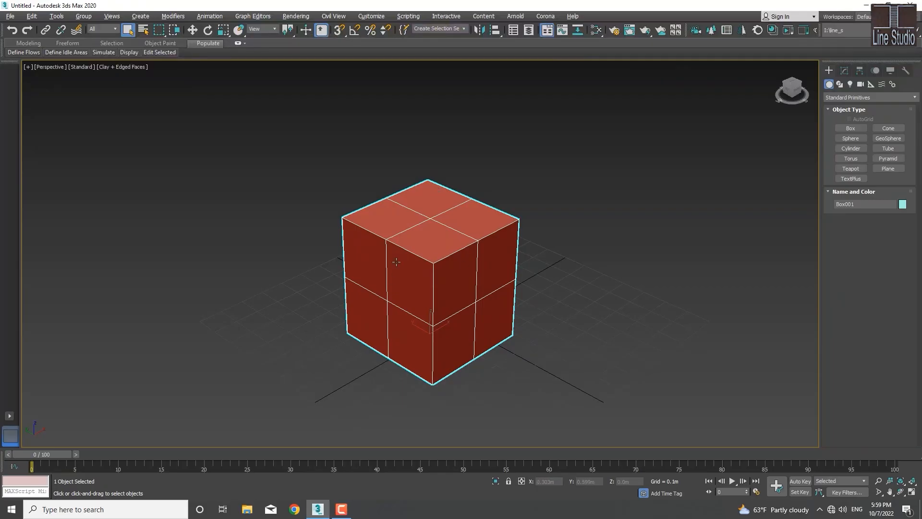
middle_click_drag(418, 254, 403, 257)
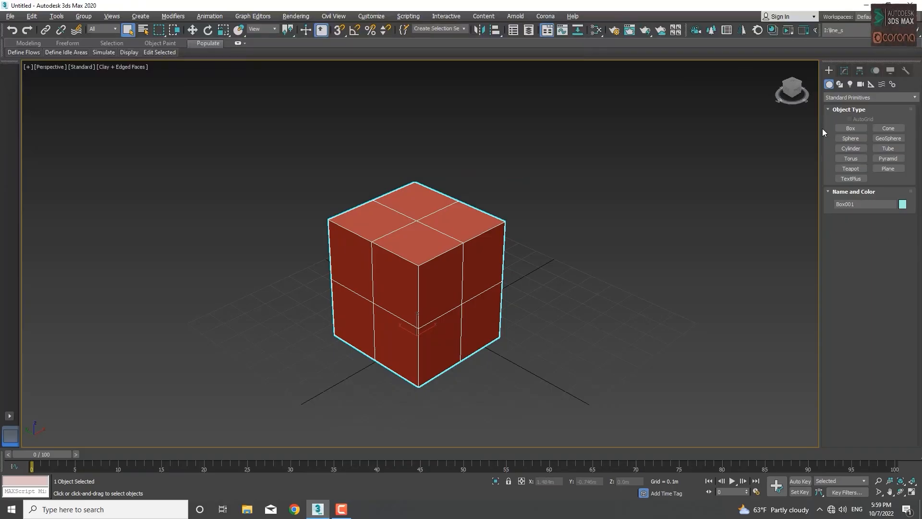
Step: Modify the box to have 3 length, 3 width and 3 height segments
left_click(844, 71)
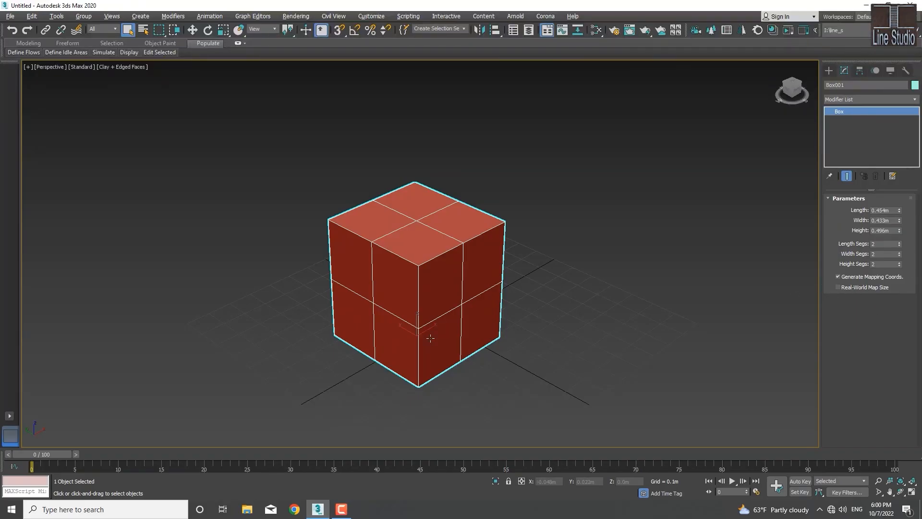
left_click(899, 242)
left_click(899, 252)
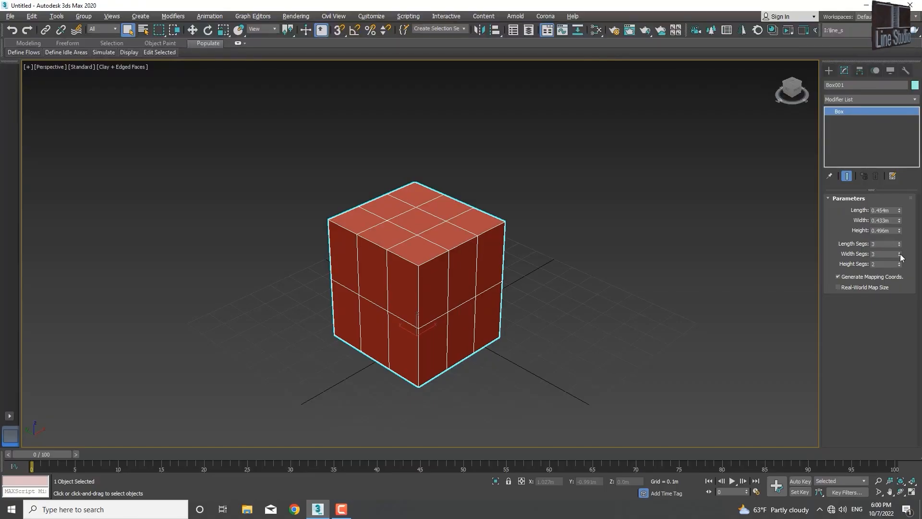
left_click(899, 262)
Step: Try converting the box to Editable Poly, view its sub-object levels, and undo the conversion
middle_click_drag(432, 312, 436, 311)
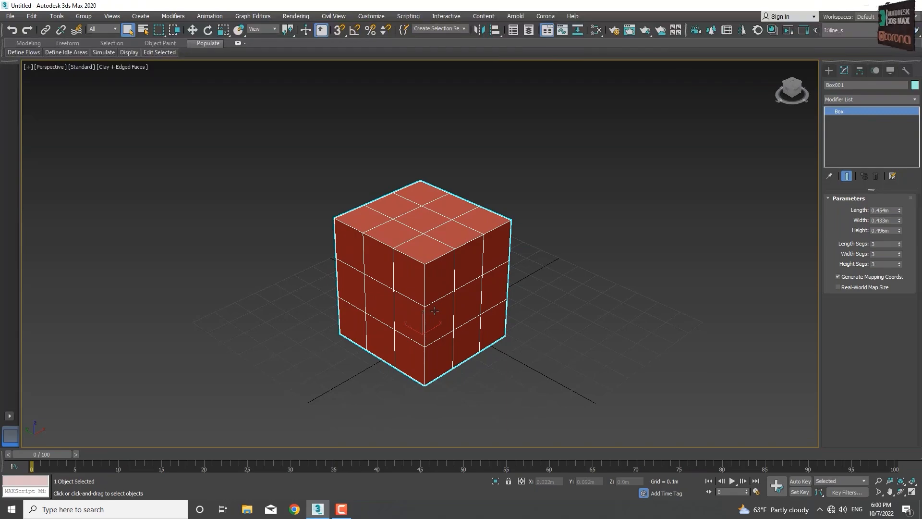
right_click(435, 311)
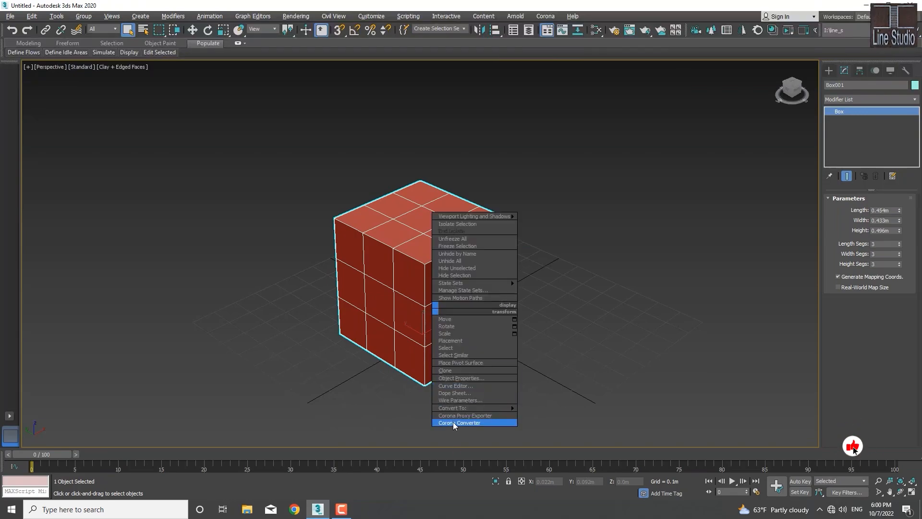
mouse_move(452, 409)
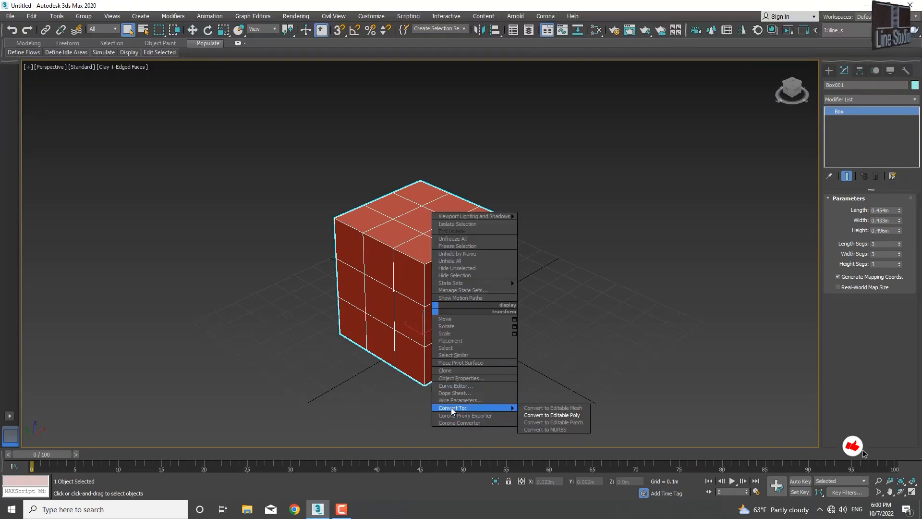
left_click(552, 415)
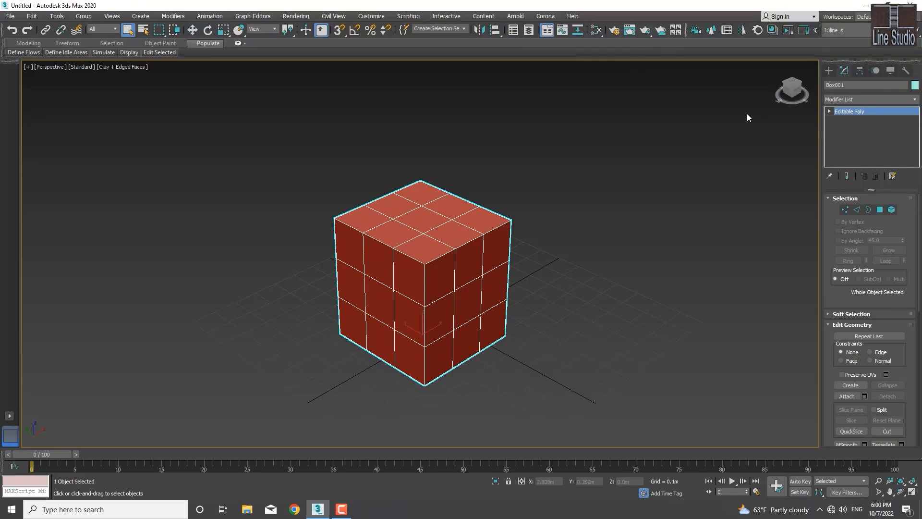
left_click(829, 111)
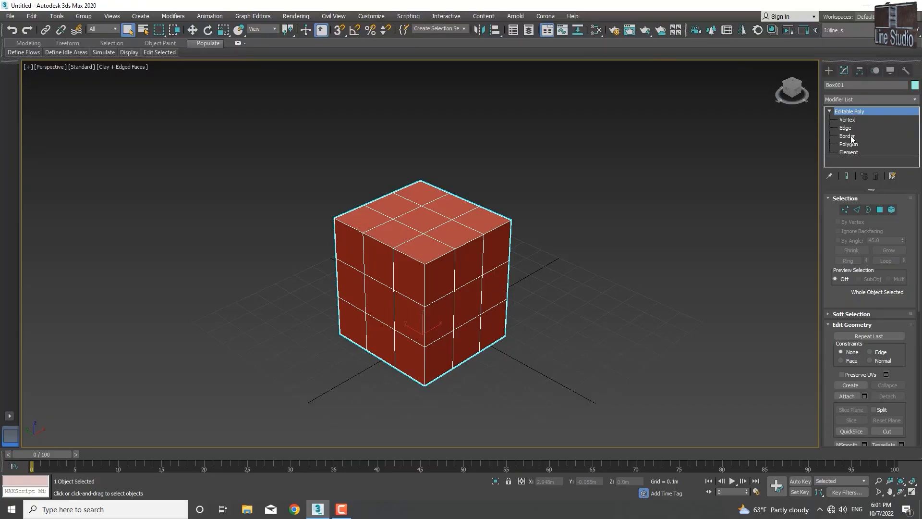
left_click(828, 111)
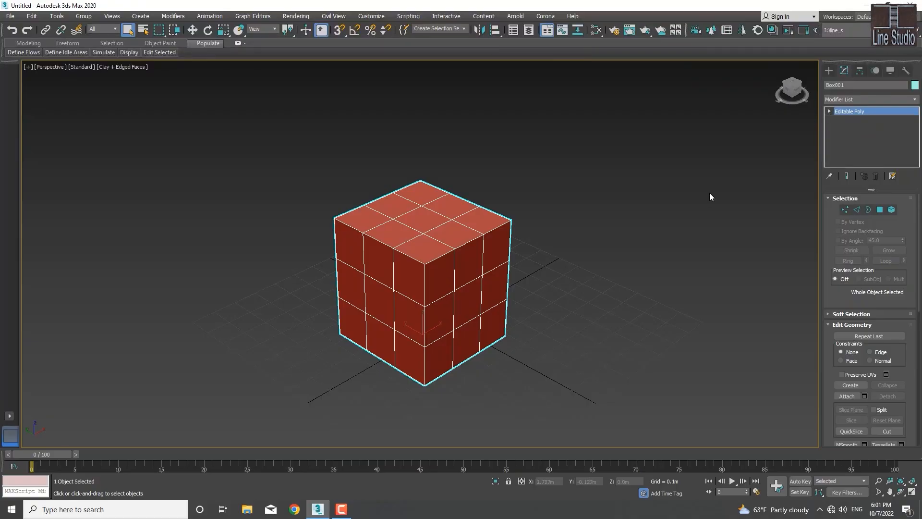
key("ctrl+z")
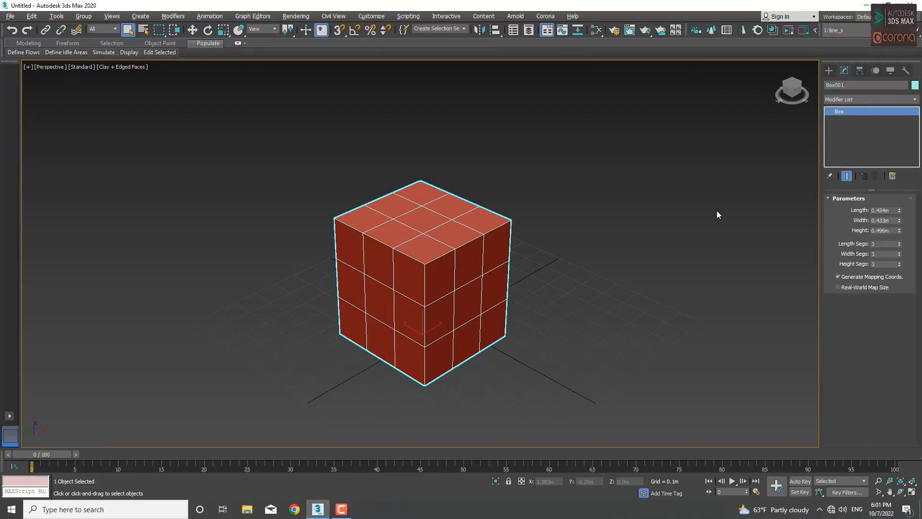
Step: Add an Edit Poly modifier to the box, collapse the Edit Poly Mode settings, and return to the base Box level in the stack
left_click(915, 101)
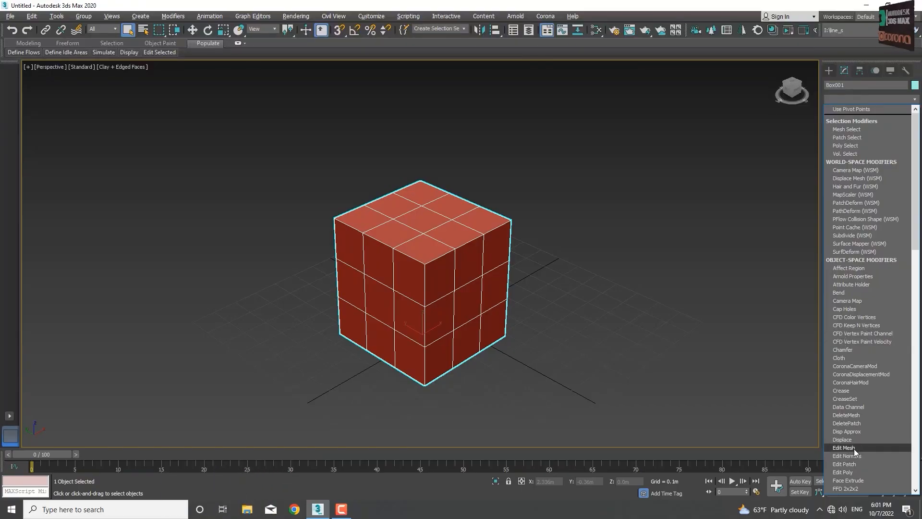
left_click(842, 472)
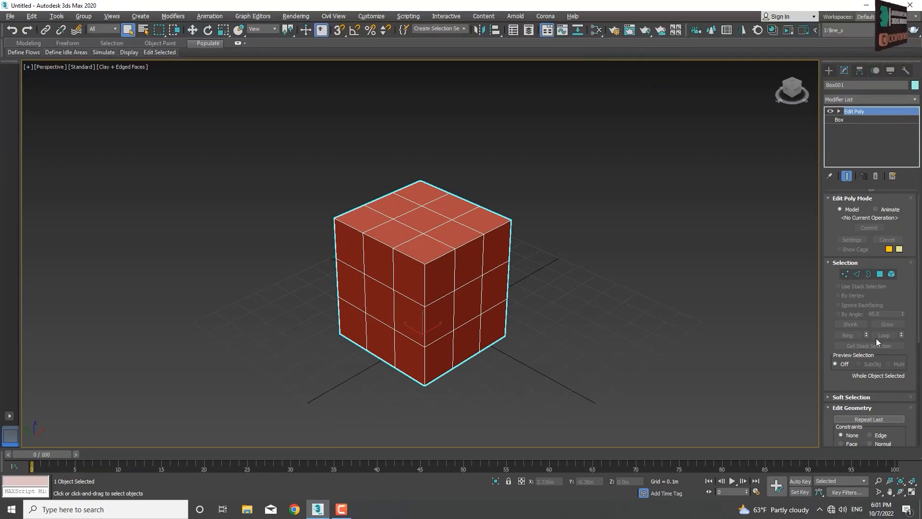
scroll(875, 338, "down", 5)
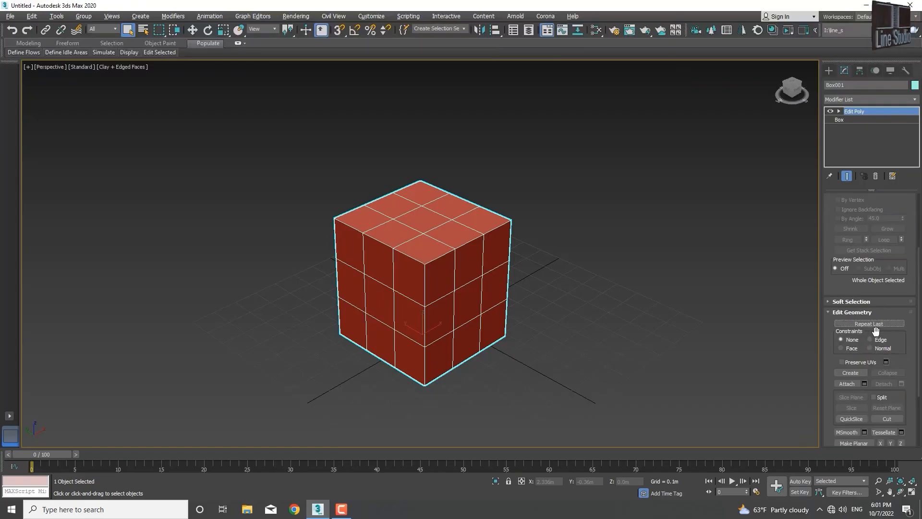
scroll(876, 330, "up", 5)
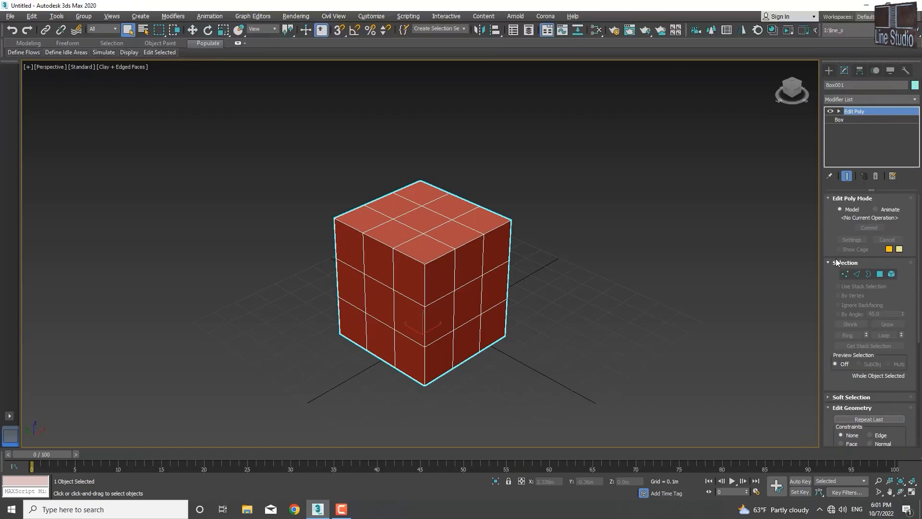
left_click(827, 199)
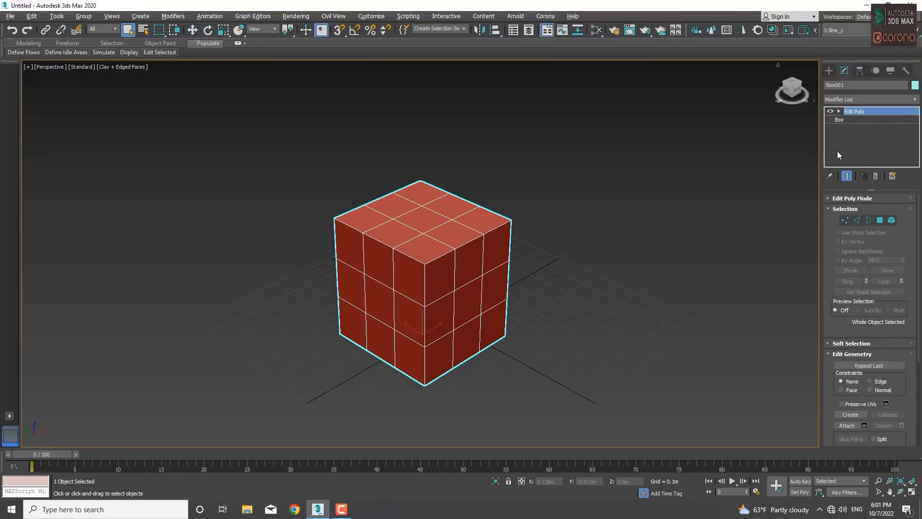
left_click(842, 118)
left_click(842, 120)
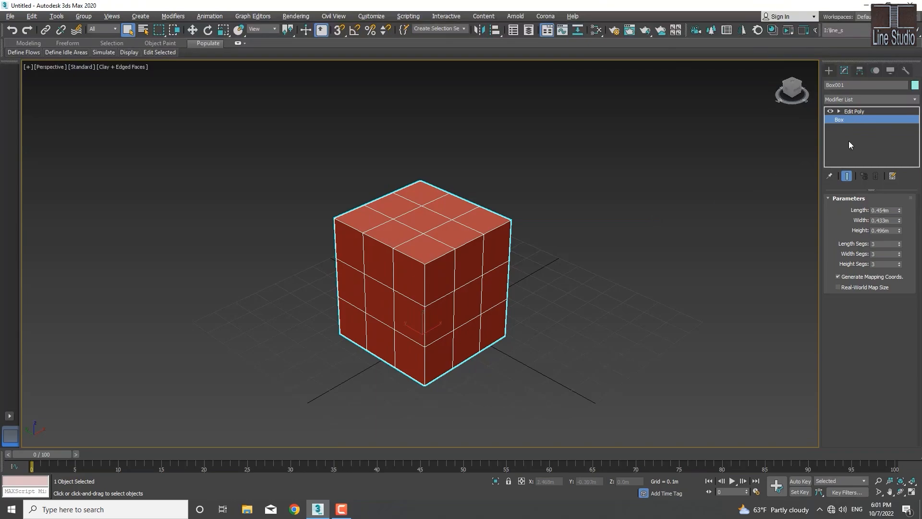
Step: Reselect the box, convert it to Editable Poly, and look over its list of sub-object levels
left_click(720, 197)
left_click(434, 284)
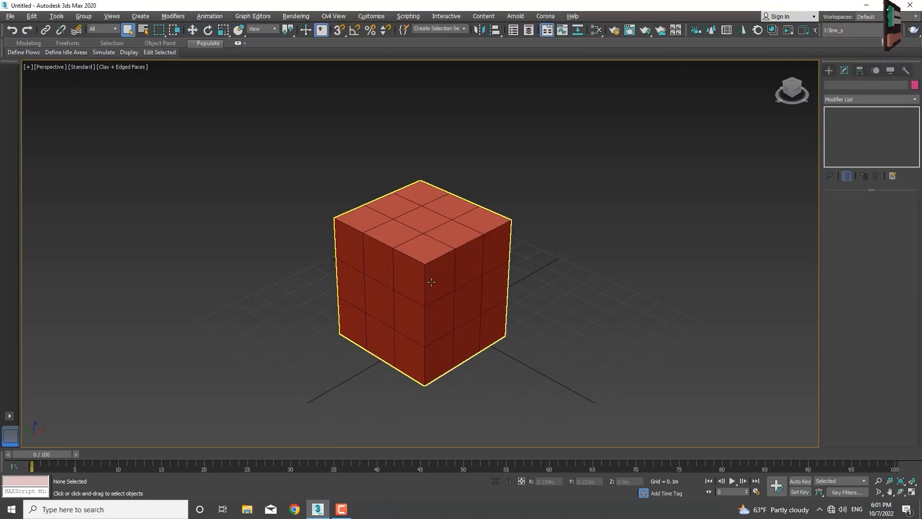
right_click(435, 284)
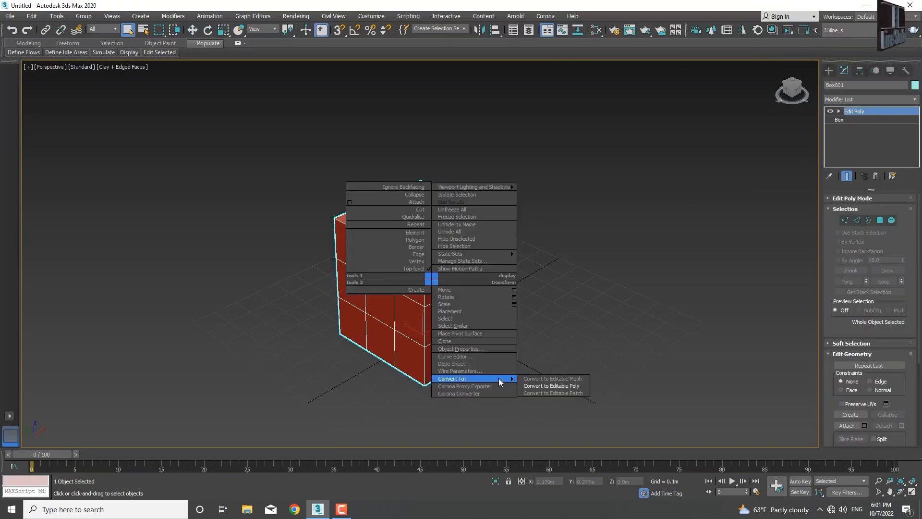
mouse_move(511, 378)
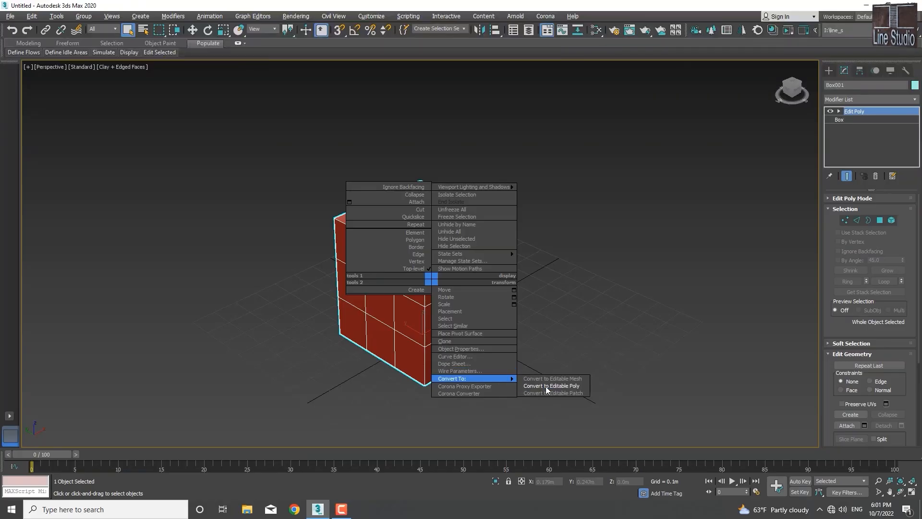
left_click(550, 387)
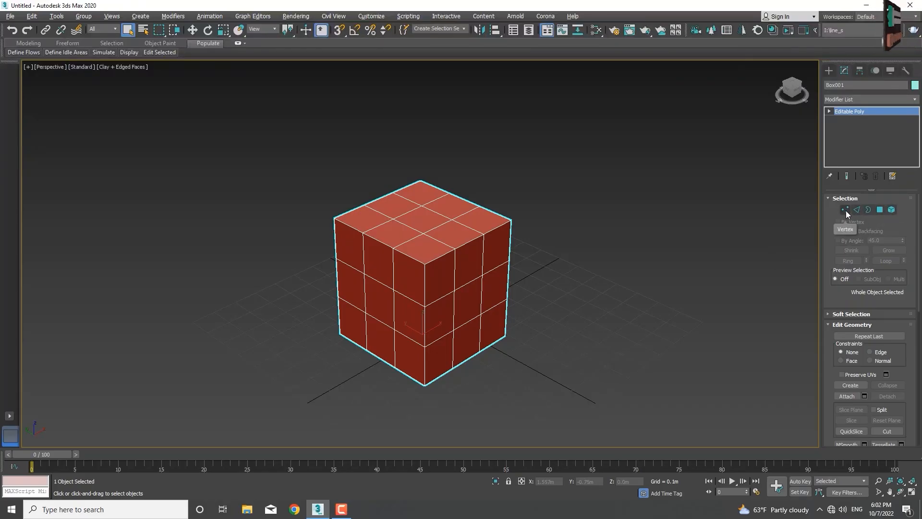
left_click(829, 112)
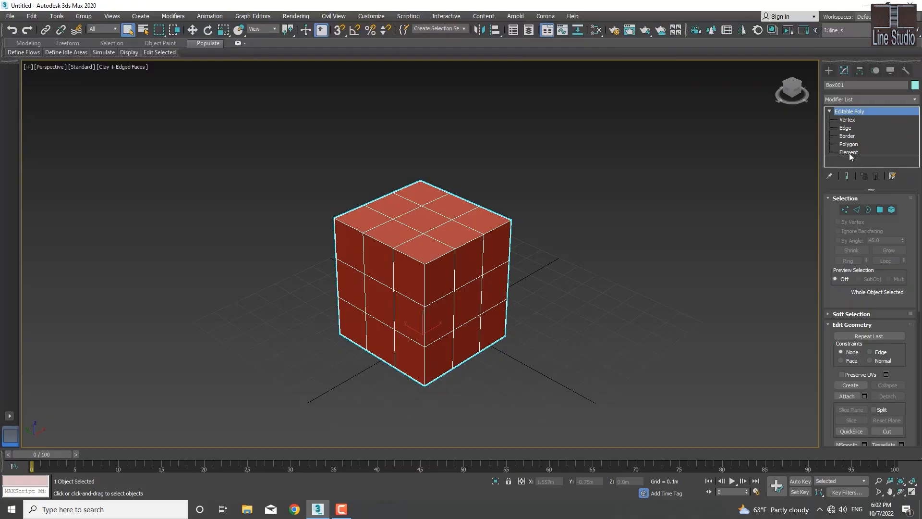
left_click(829, 111)
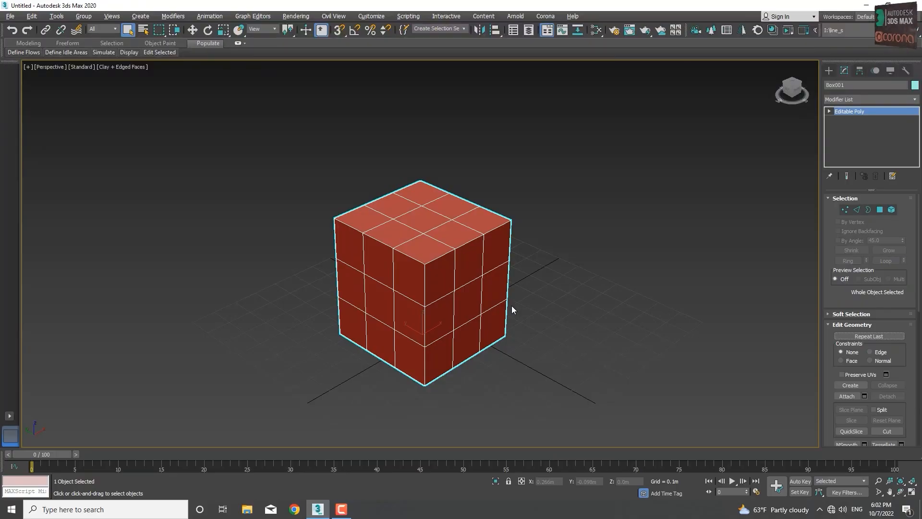
Step: Clone the box about 1 m along the X axis as a single independent copy
key("w")
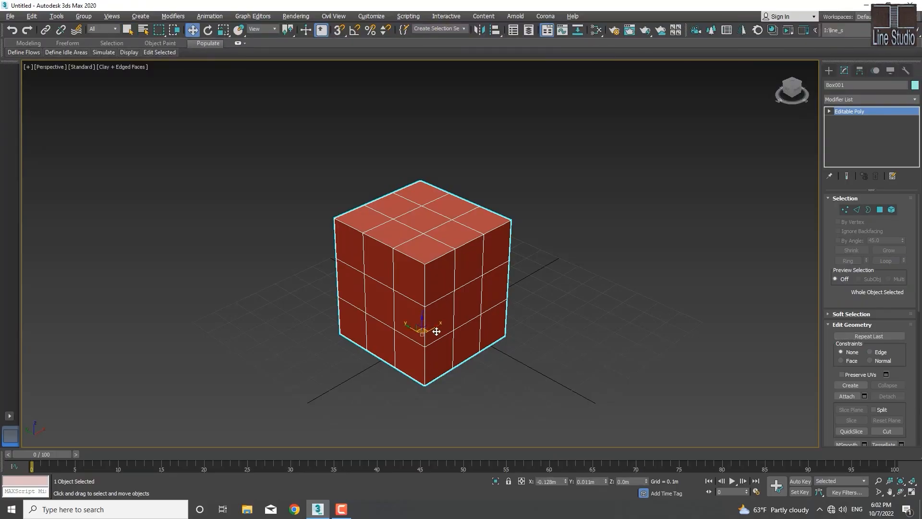
mouse_move(441, 323)
left_mouse_down("shift")
mouse_move(574, 258)
mouse_move(593, 233)
left_mouse_up("shift")
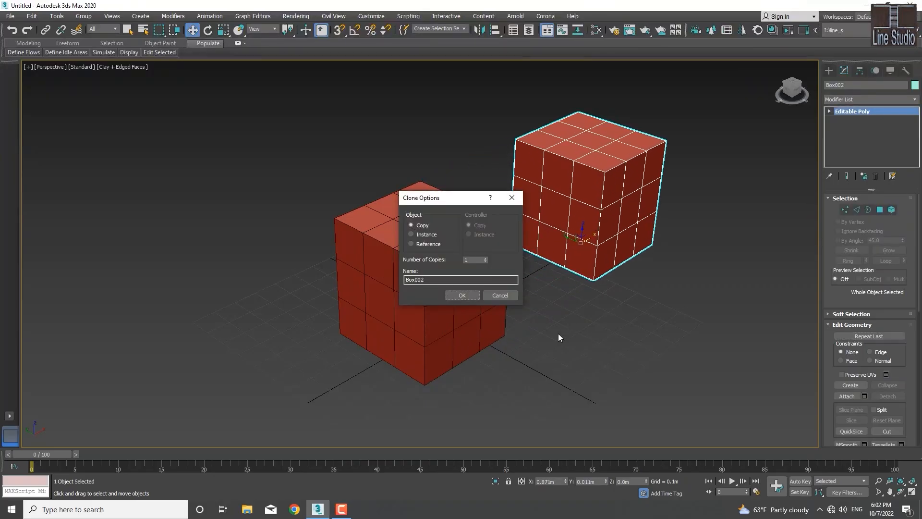
left_click(467, 295)
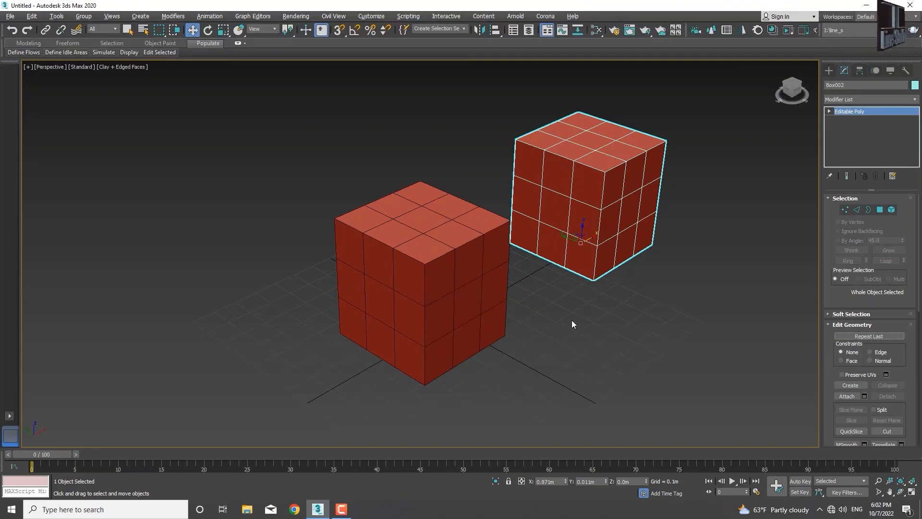
Step: Reselect the original box and expand its Editable Poly entry to examine the sub-object levels and matching selection modes
left_click(426, 268)
middle_click_drag(453, 329, 439, 320)
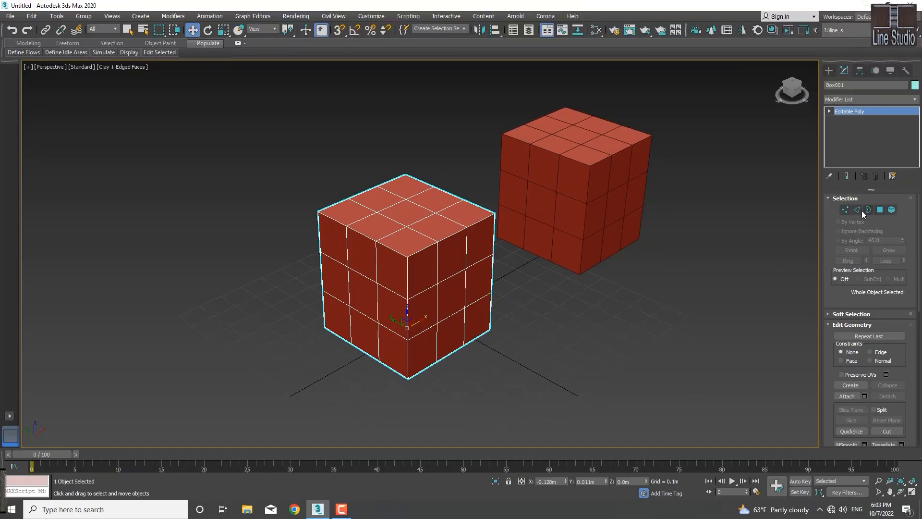
left_click(829, 111)
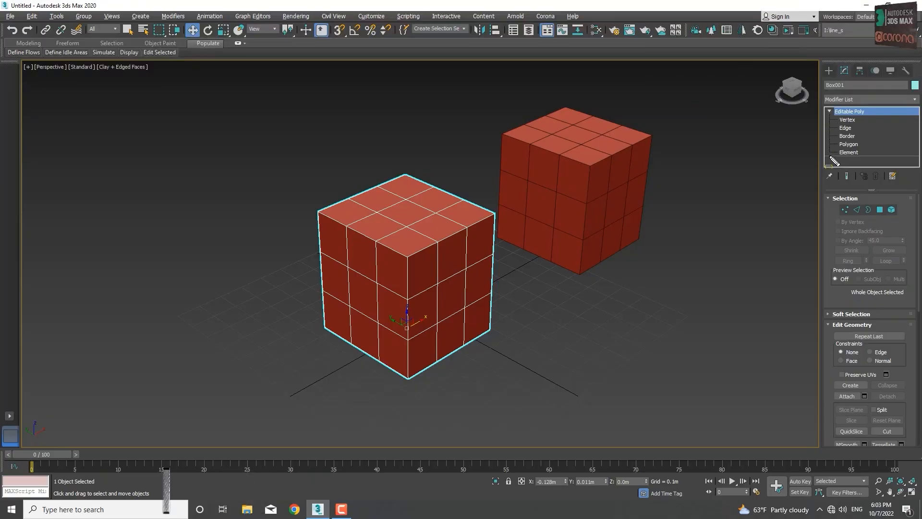
mouse_move(827, 158)
left_mouse_down()
mouse_move(884, 119)
mouse_move(884, 107)
left_mouse_up()
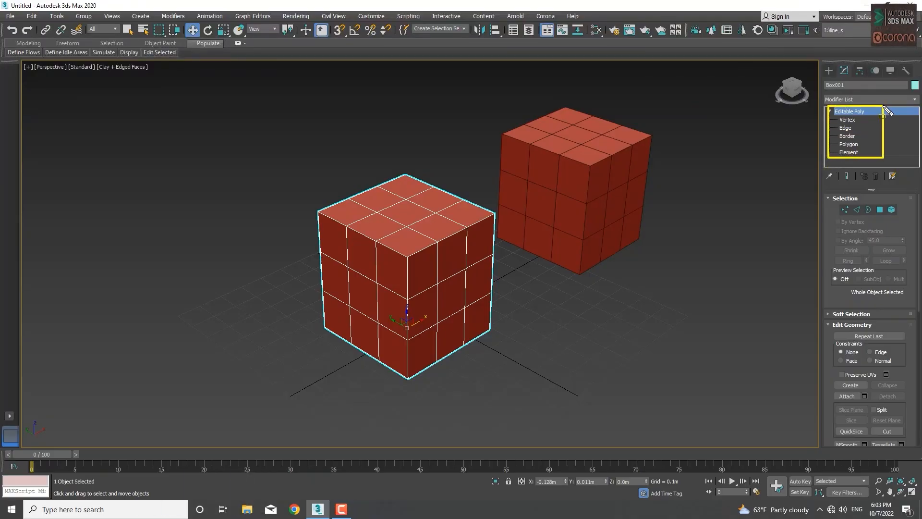
mouse_move(834, 218)
left_mouse_down()
mouse_move(908, 214)
mouse_move(903, 207)
left_mouse_up()
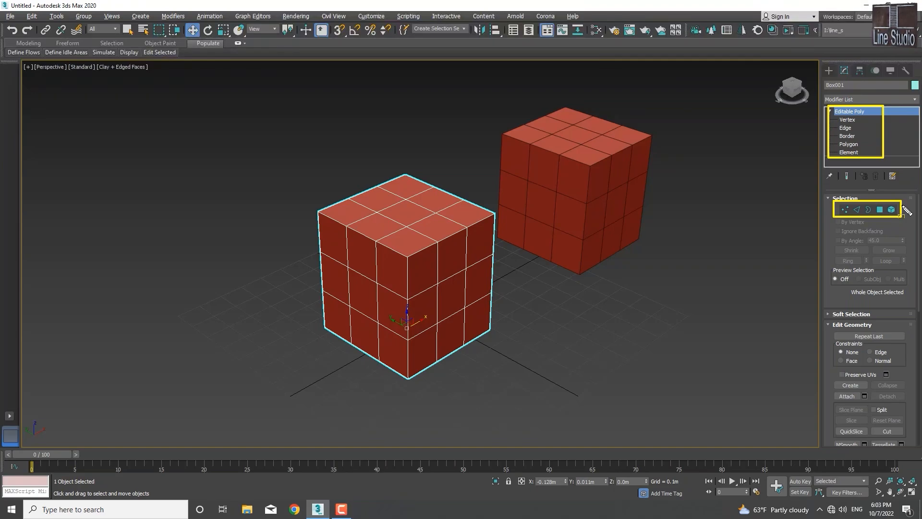
key("Escape")
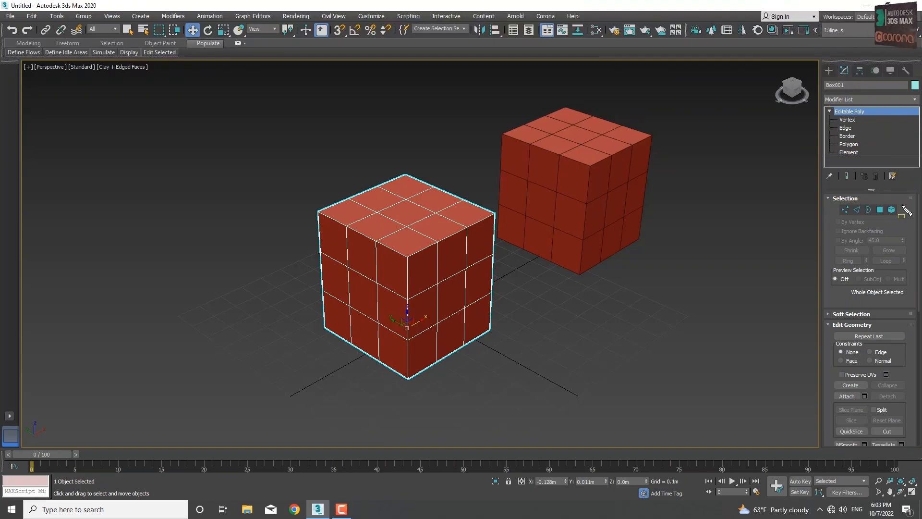
Step: Switch the original box to Vertex level and select the nearest corner vertex of its top face
key("1")
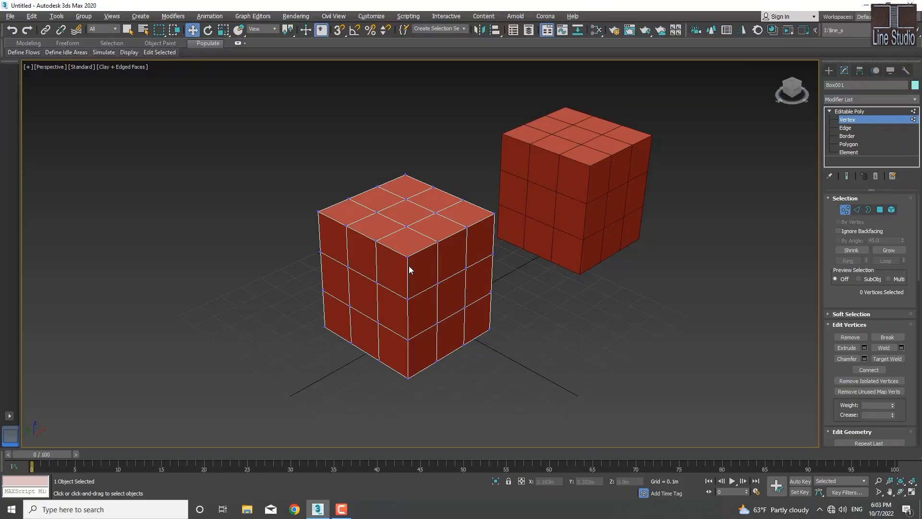
scroll(406, 253, "up", 3)
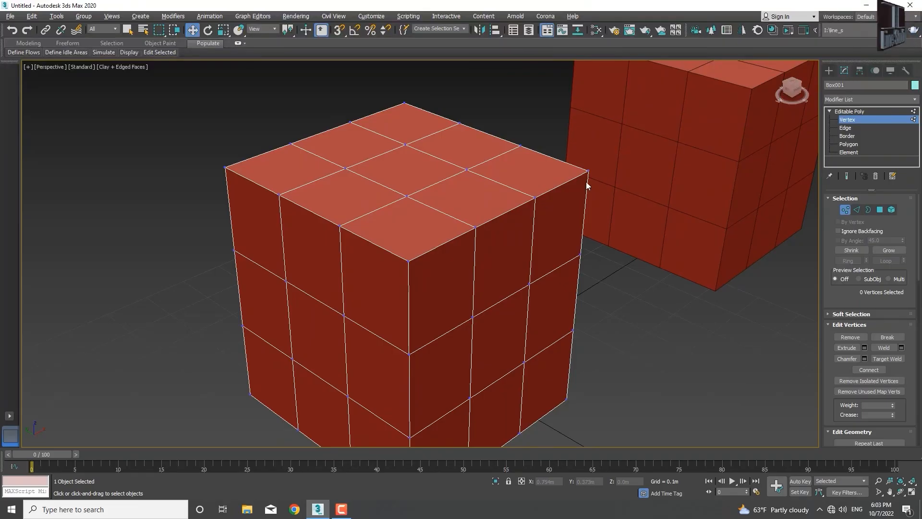
left_click(408, 261)
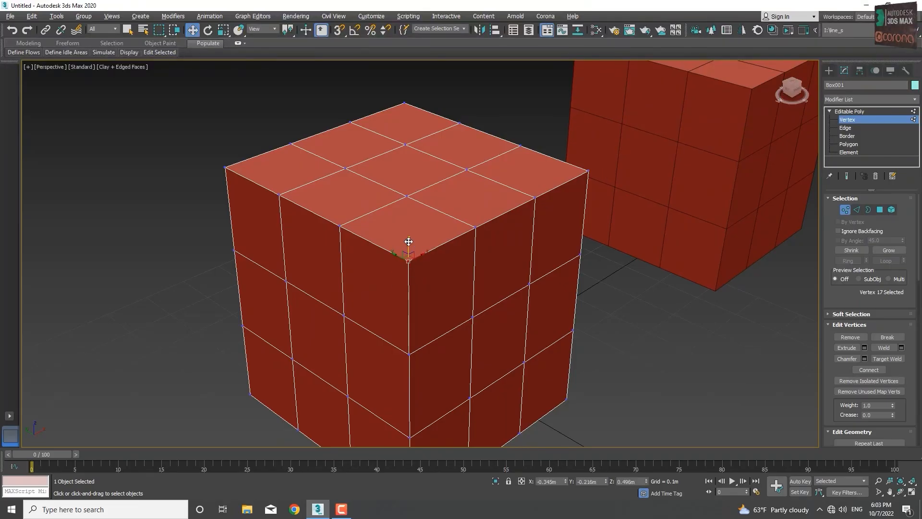
Step: Switch to Edge level, select several edges around the top face's near corner one at a time, and change to Border level
left_click(845, 212)
left_click(856, 212)
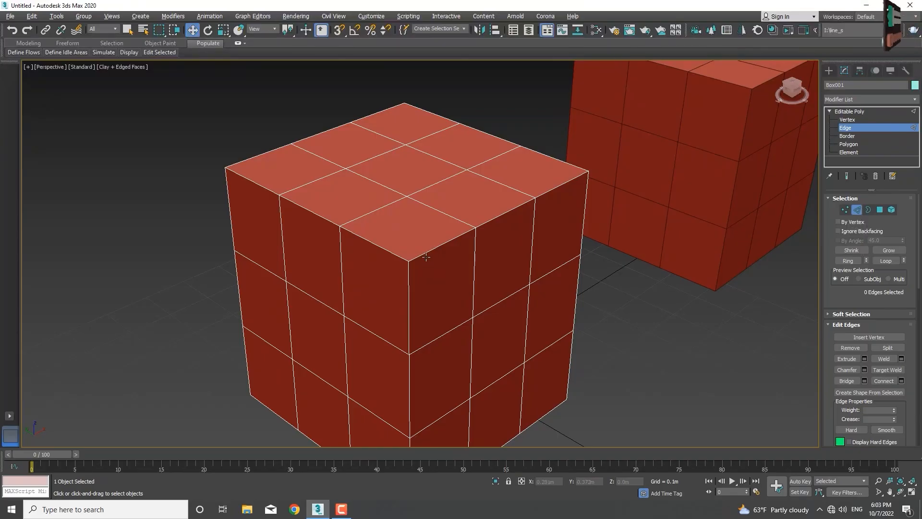
left_click(432, 250)
left_click(386, 250)
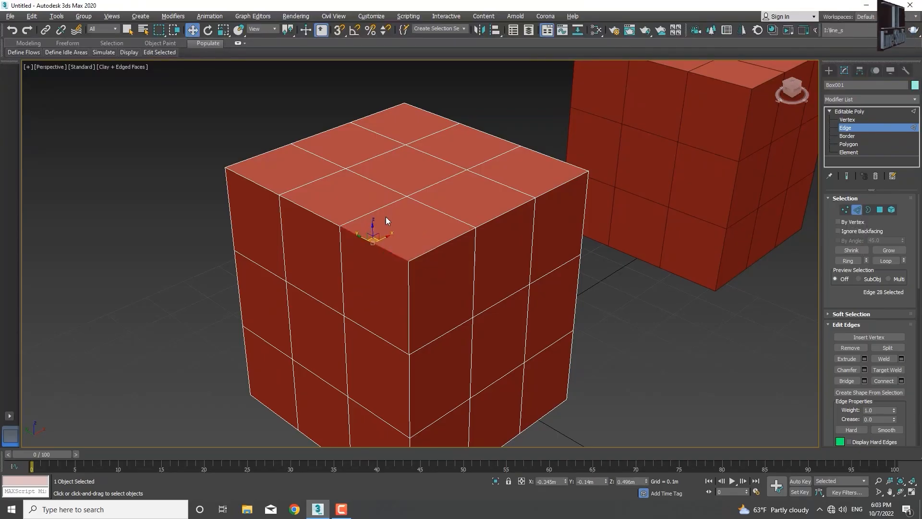
left_click(386, 205)
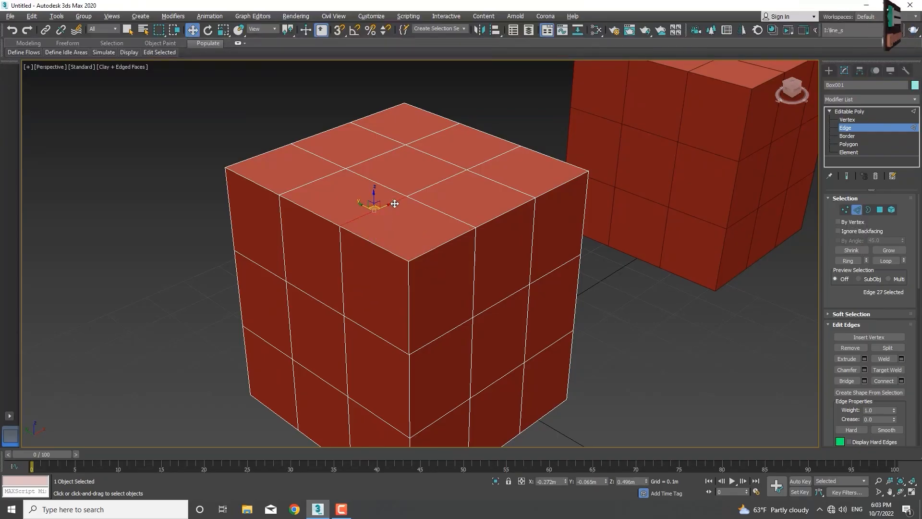
left_click(442, 208)
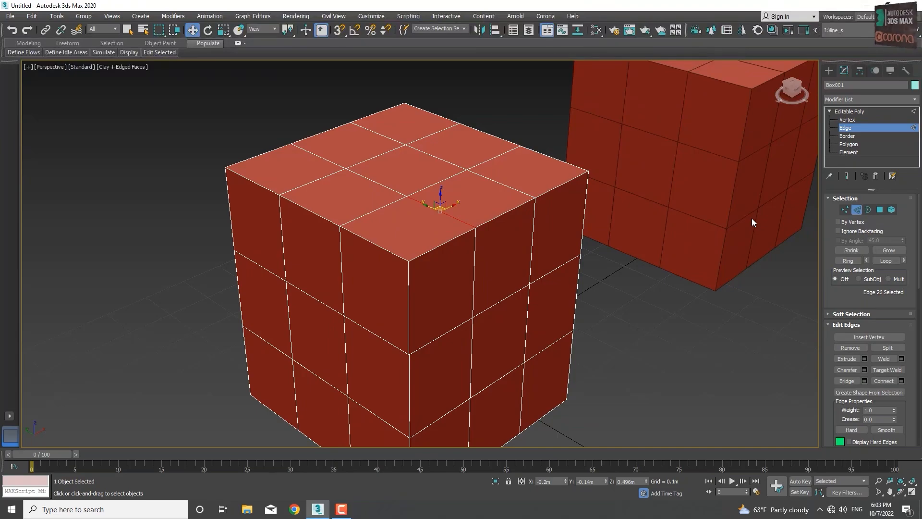
key("3")
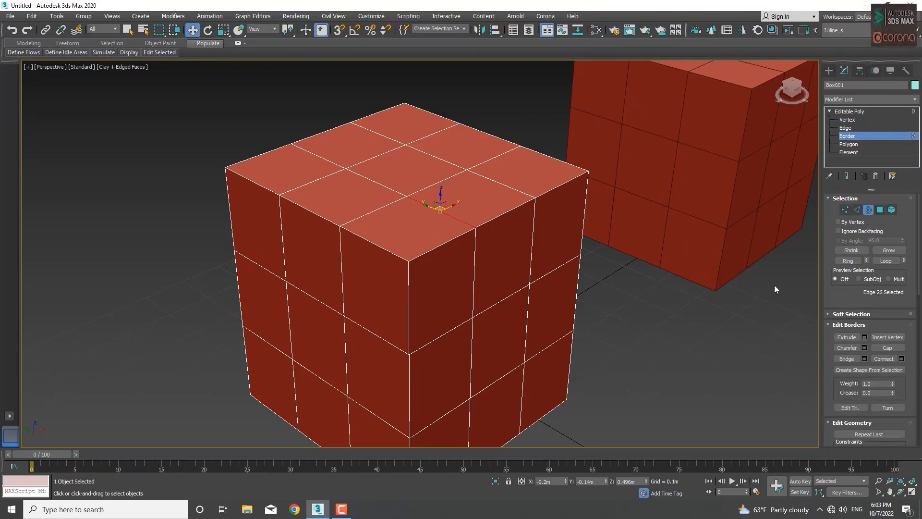
Step: Switch to Polygon level and select individual polygons one by one, ending with the upper far-corner polygon on the front-right side
left_click(881, 212)
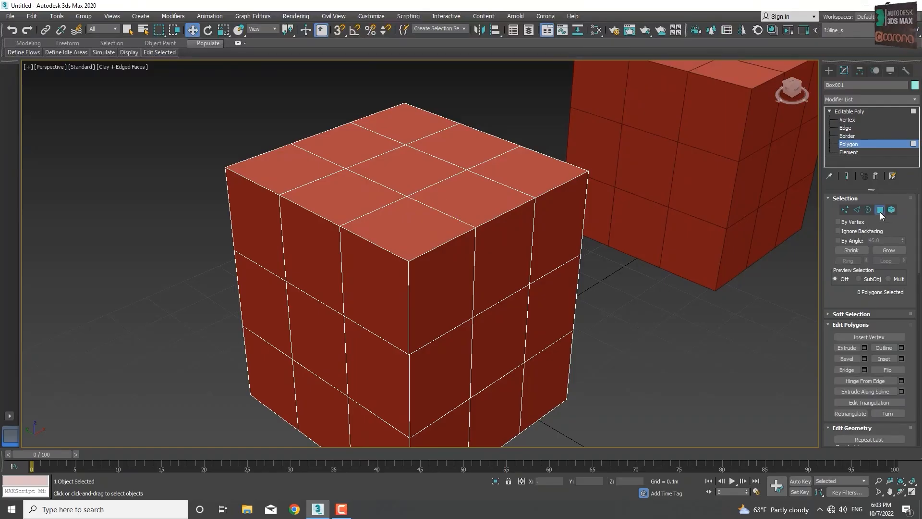
left_click(492, 259)
left_click(418, 291)
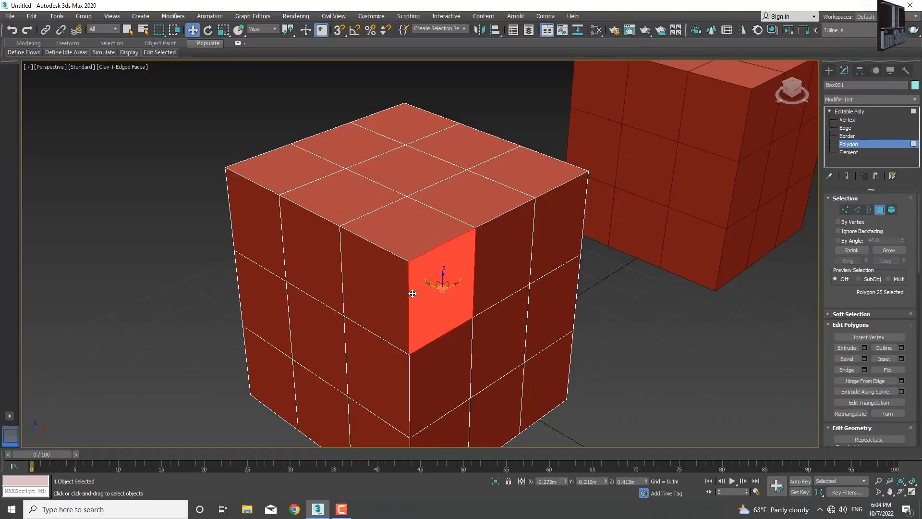
left_click(378, 303)
left_click(414, 231)
left_click(509, 192)
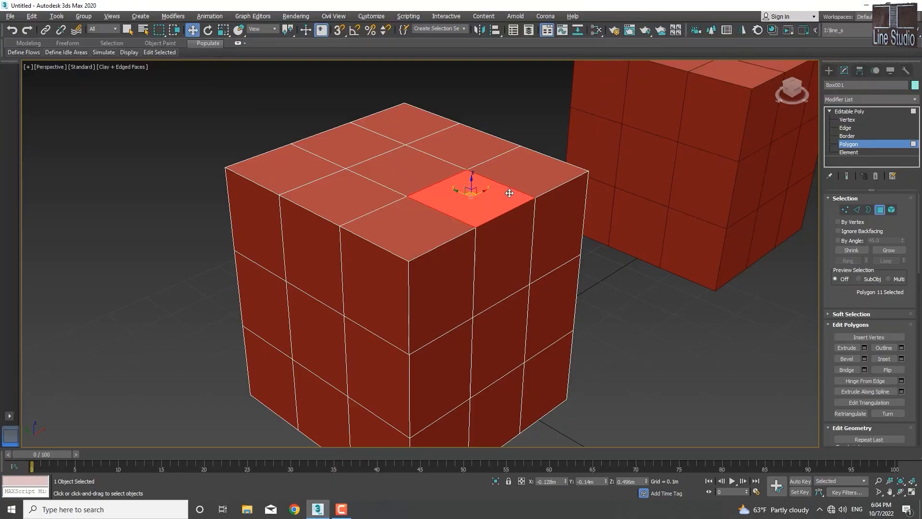
left_click(531, 176)
left_click(541, 211)
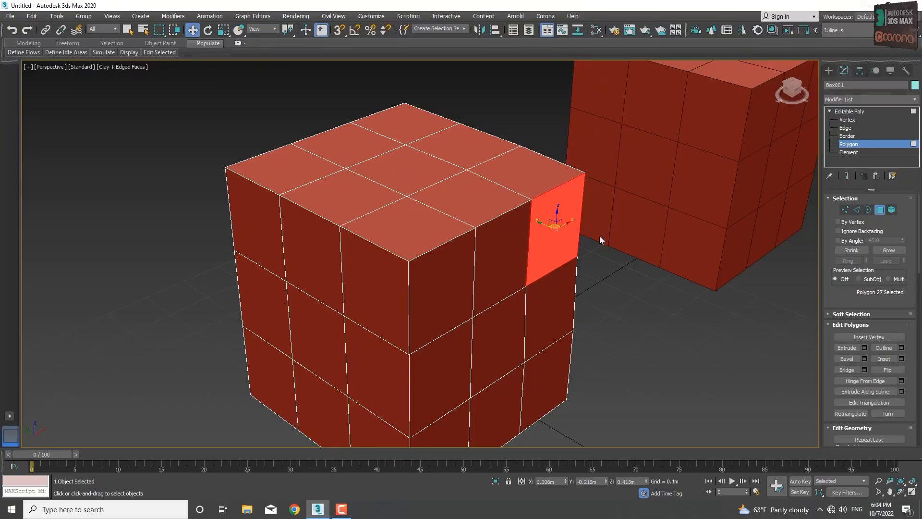
left_click_drag(612, 246, 646, 247)
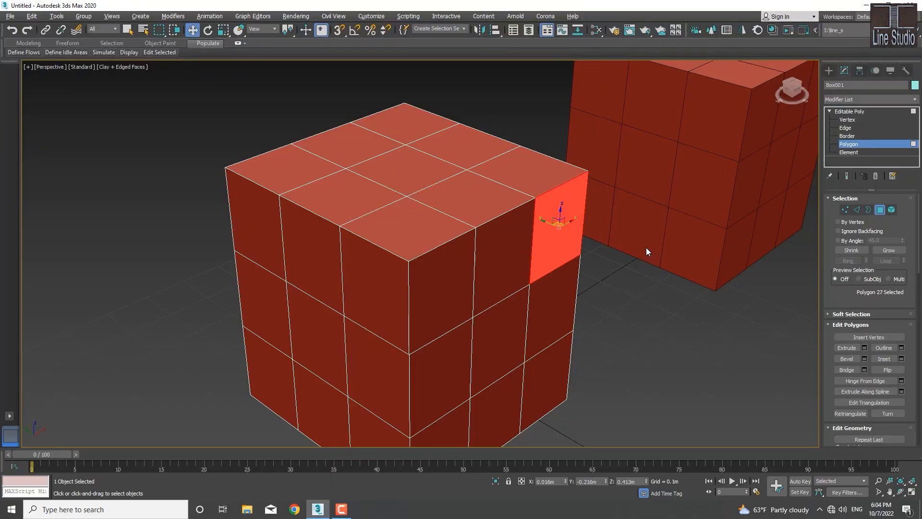
Step: Switch to Element level and select the entire original box as one element
left_click(891, 209)
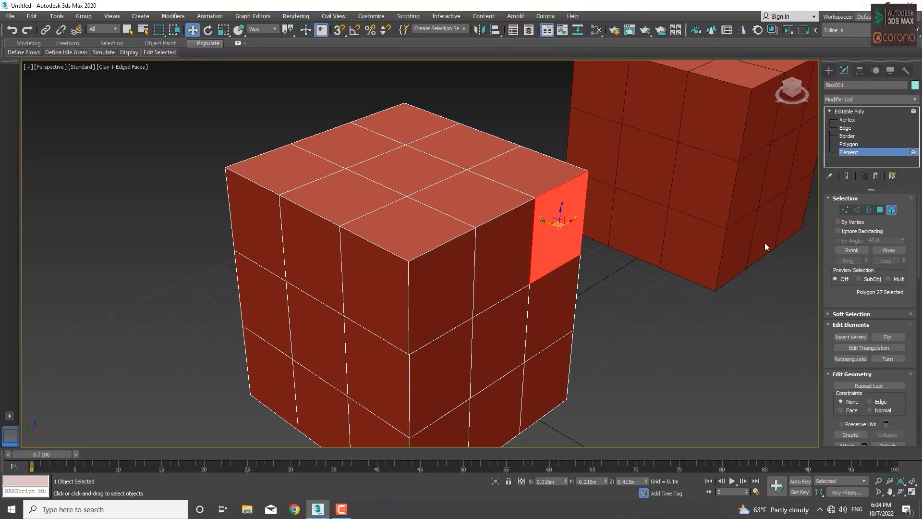
scroll(657, 254, "down", 5)
scroll(657, 253, "up", 4)
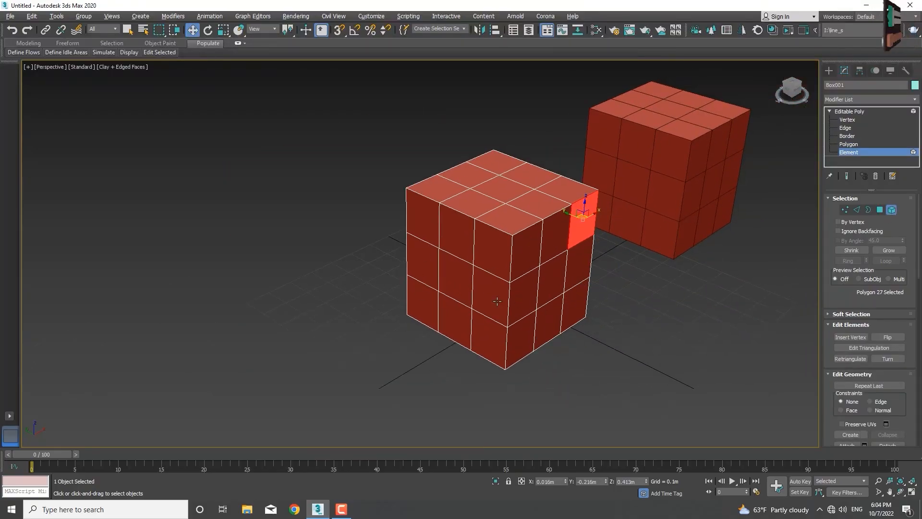
left_click(528, 295)
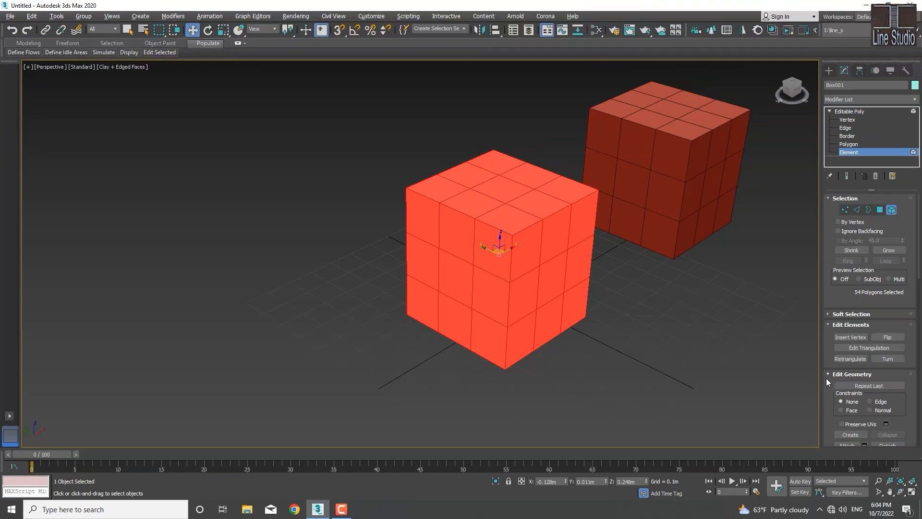
Step: Attach the copied box to the original box so both belong to one Editable Poly object
left_click_drag(826, 379, 805, 260)
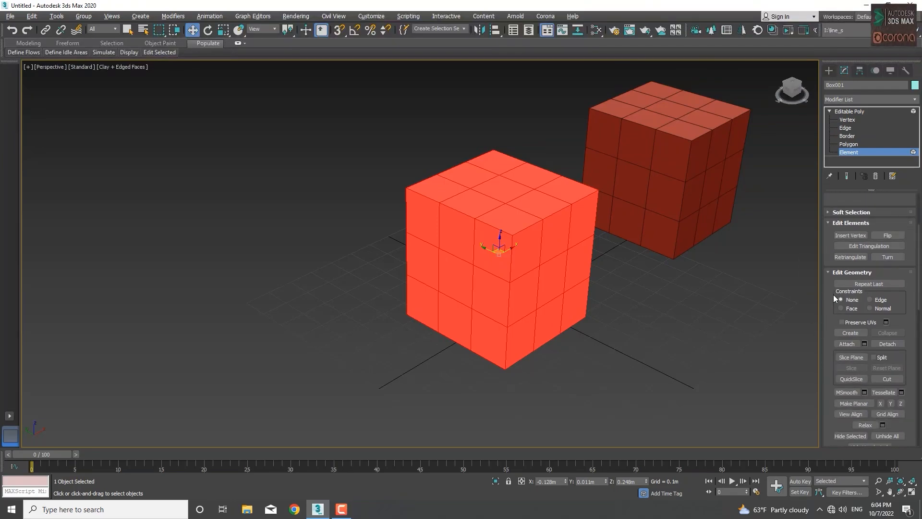
left_click(852, 343)
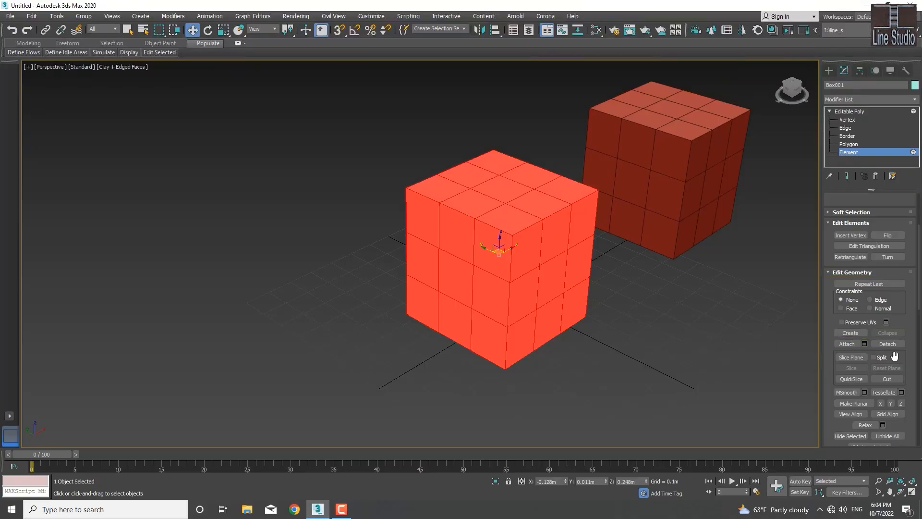
left_click(845, 345)
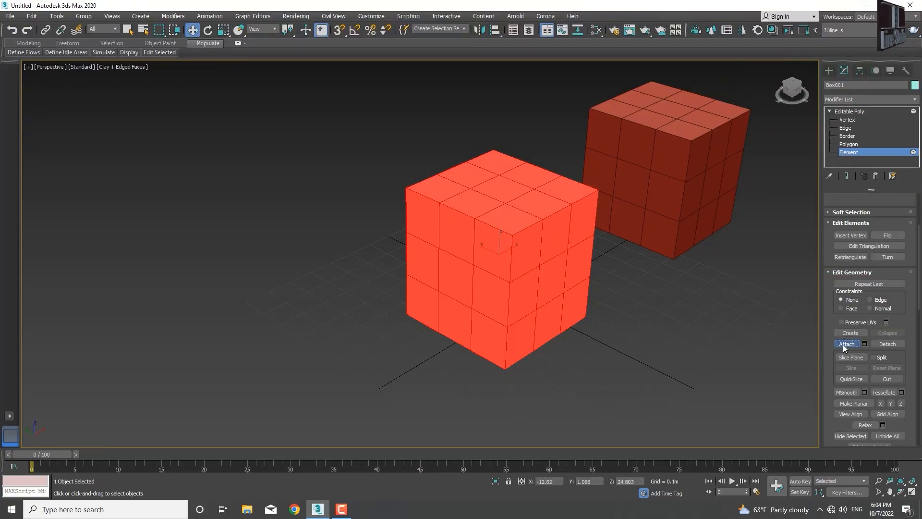
left_click(677, 199)
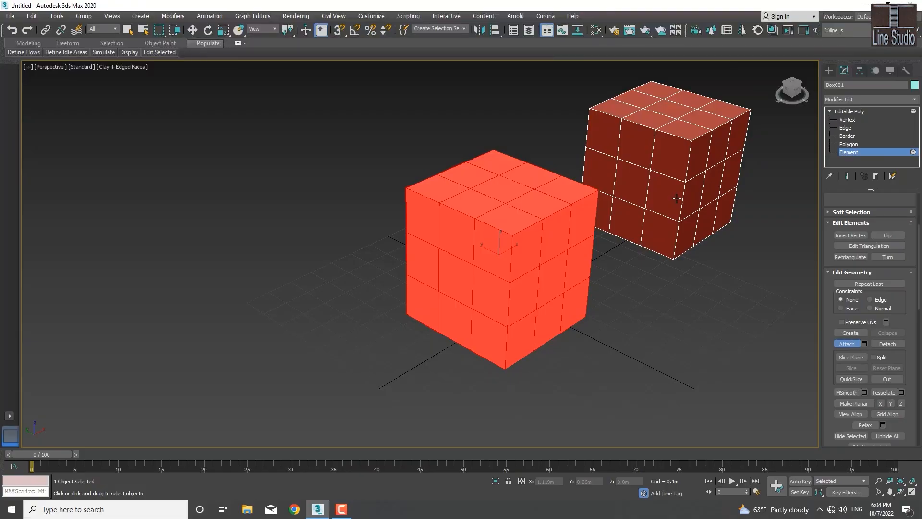
middle_click_drag(705, 263, 641, 290)
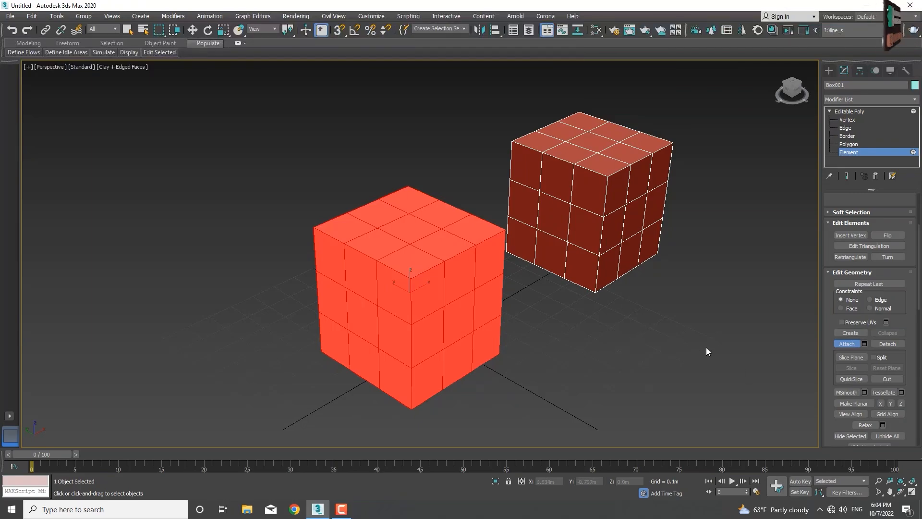
Step: Exit Attach with the Move tool and select the attached box and the original box in turn as elements
key("w")
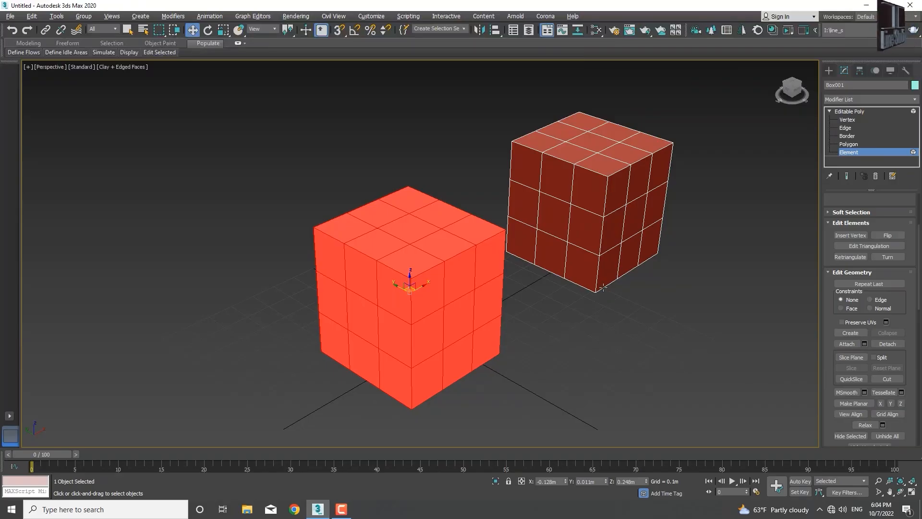
left_click(601, 255)
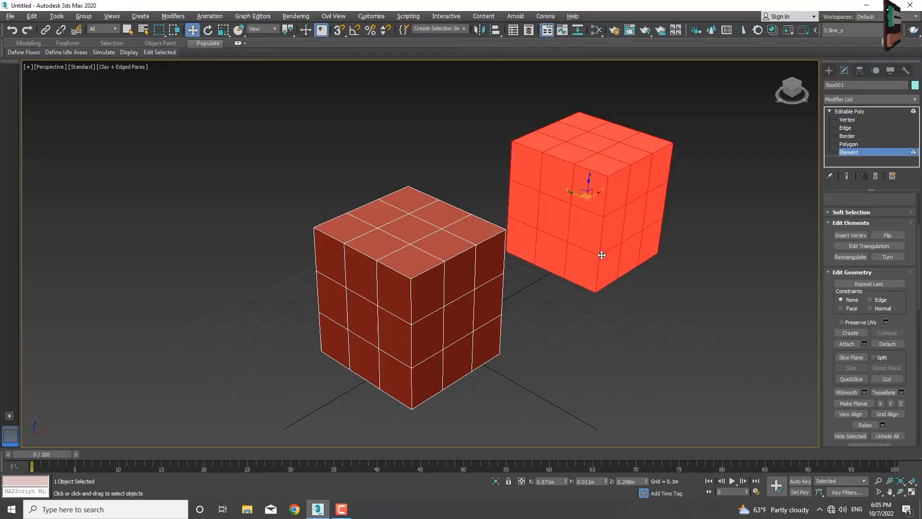
left_click(443, 343)
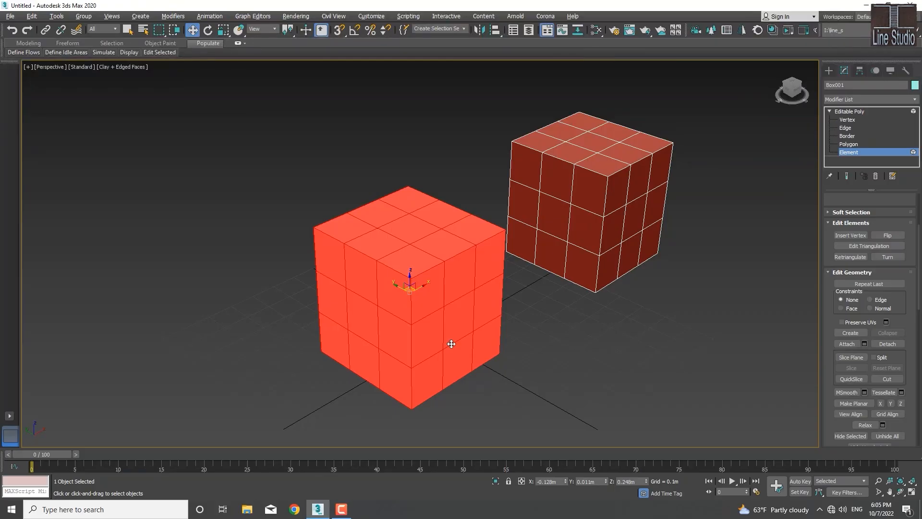
Step: Switch to Vertex level and select single vertices on both boxes, ending with one on the original box's top back-right edge
key("1")
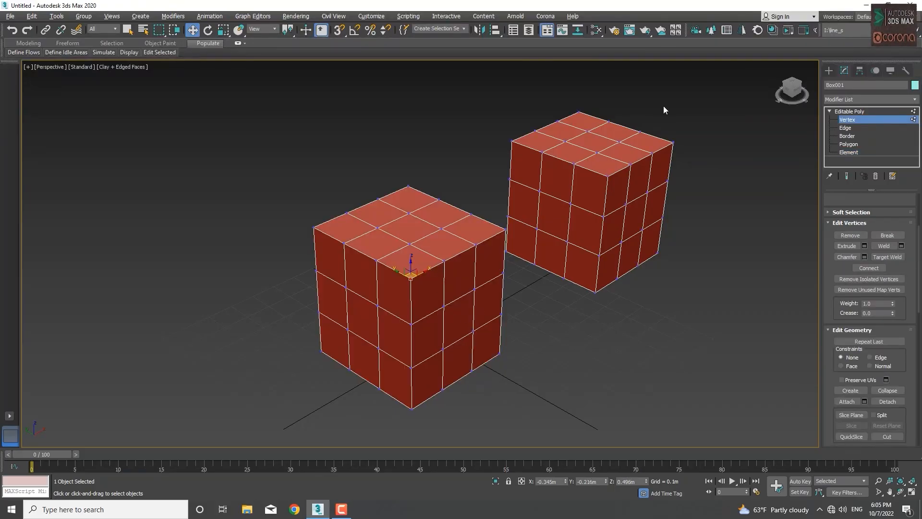
left_click(608, 174)
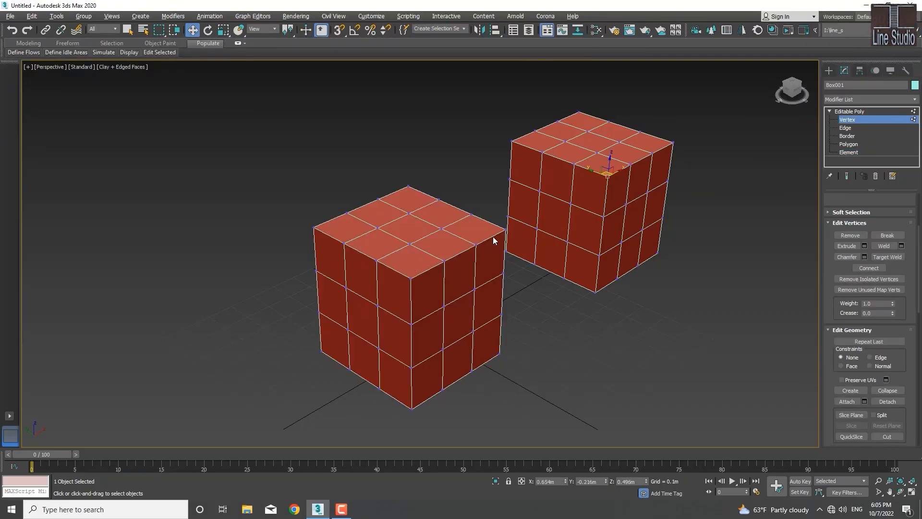
left_click_drag(617, 144, 540, 190)
mouse_move(472, 214)
left_mouse_down()
mouse_move(407, 263)
mouse_move(484, 223)
left_mouse_up()
right_click(485, 226)
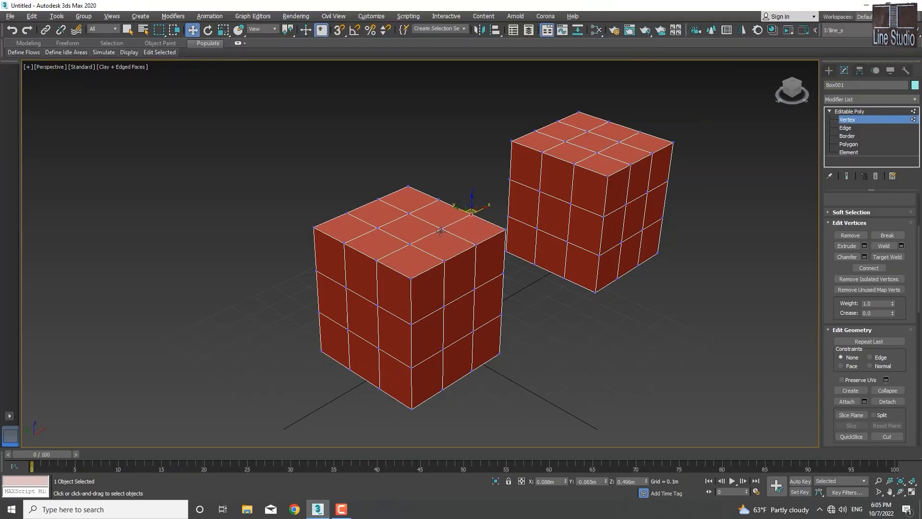
Step: Lower a vertex on the original box's top front-left edge and raise the inner top vertex nearest the front corner
left_click(579, 277)
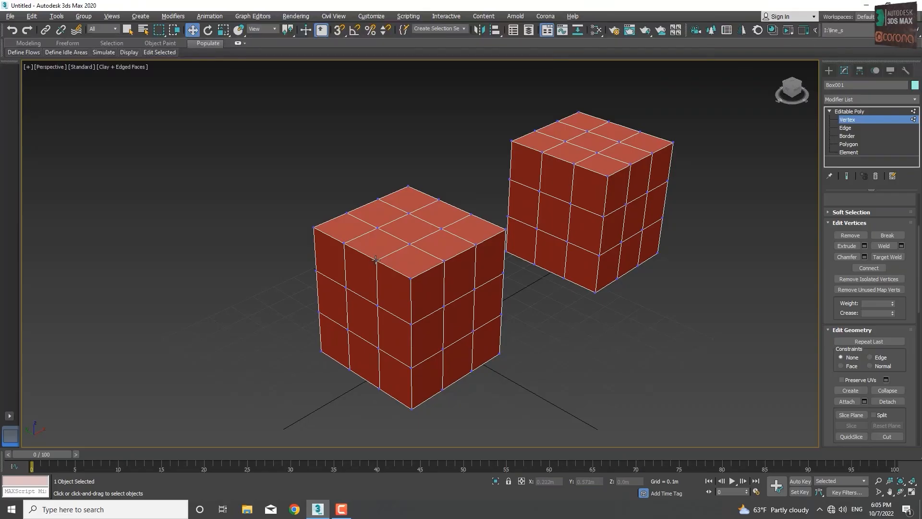
left_click(376, 258)
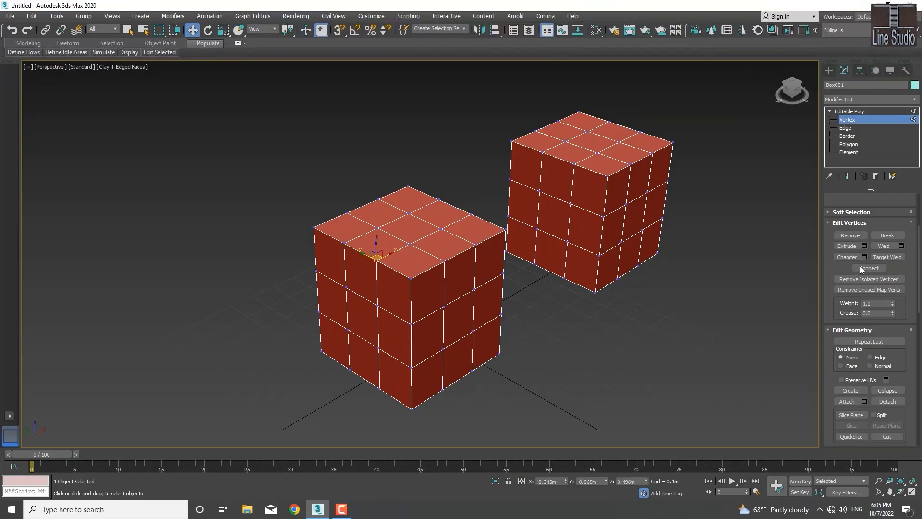
middle_click_drag(566, 277, 566, 294)
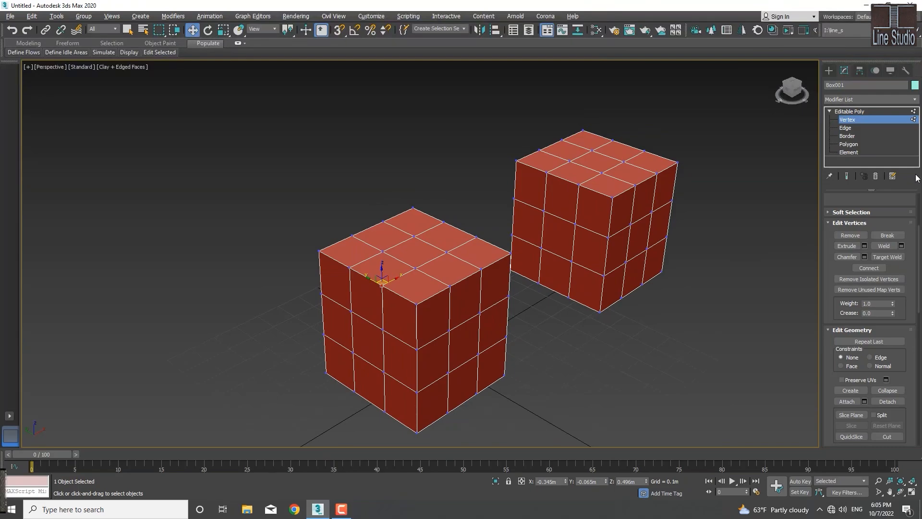
scroll(886, 209, "up", 3)
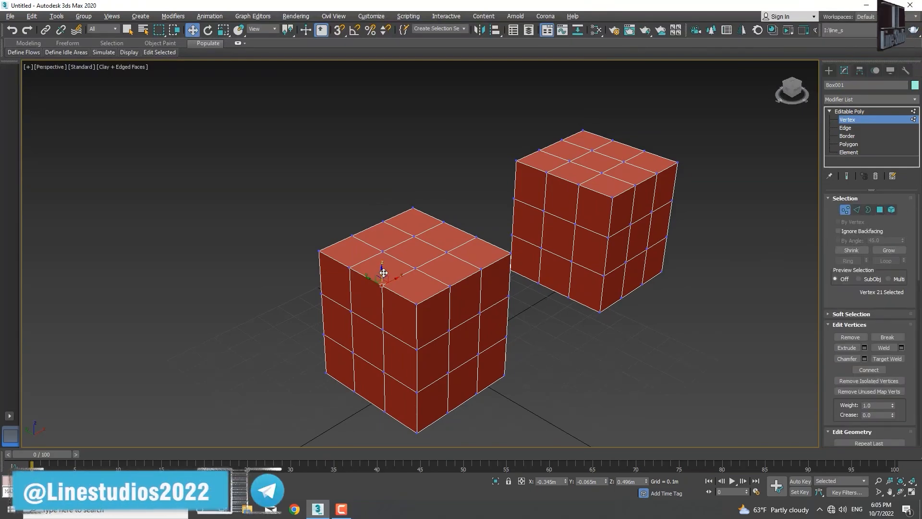
left_click_drag(377, 255, 416, 224)
left_click_drag(458, 251, 511, 226)
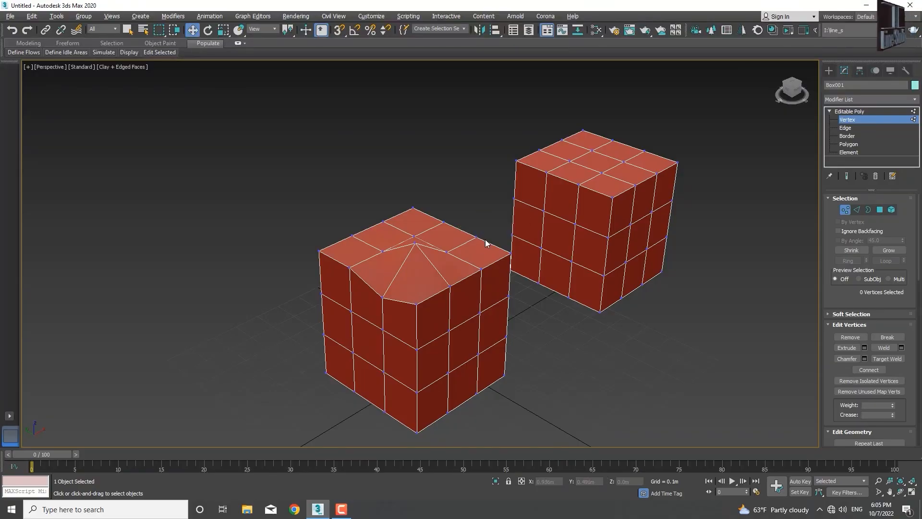
Step: Select the six vertices around the back corner of the original box's top and raise them vertically to a Z of about 0.65 m
left_click_drag(480, 181, 349, 235)
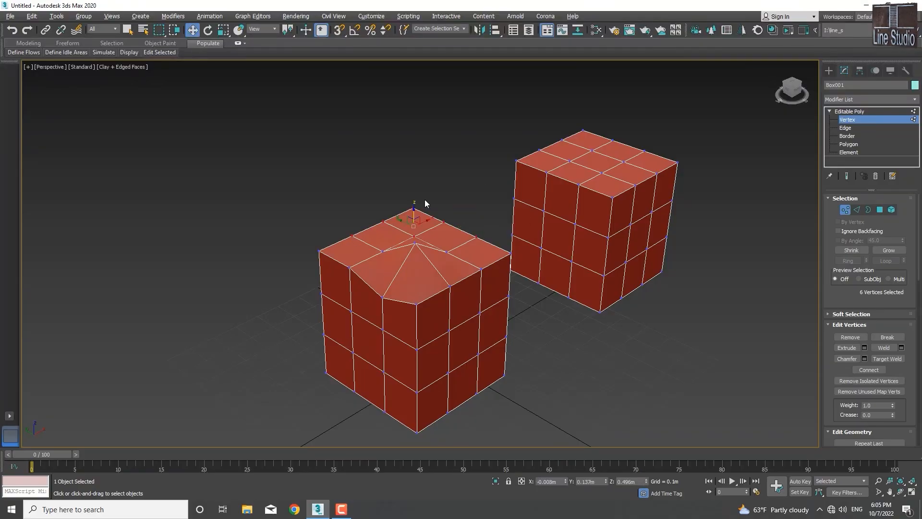
left_click_drag(412, 206, 415, 167)
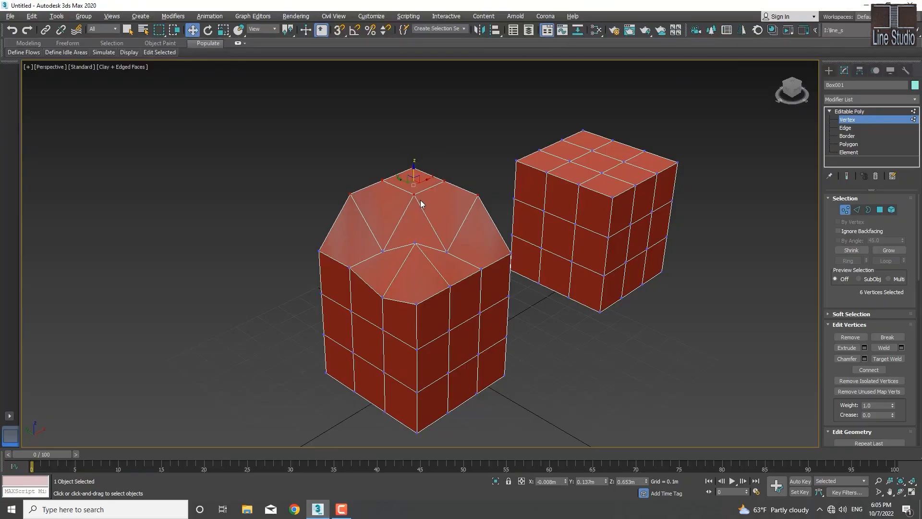
Step: Try to rotate the six raised vertices about the vertical axis, and undo that rotation
key("e")
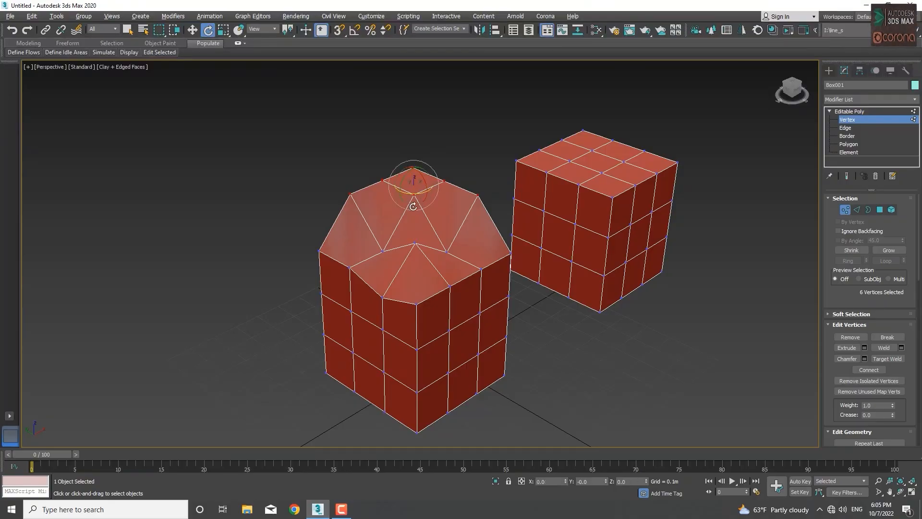
left_click_drag(411, 196, 396, 201)
key("ctrl+z")
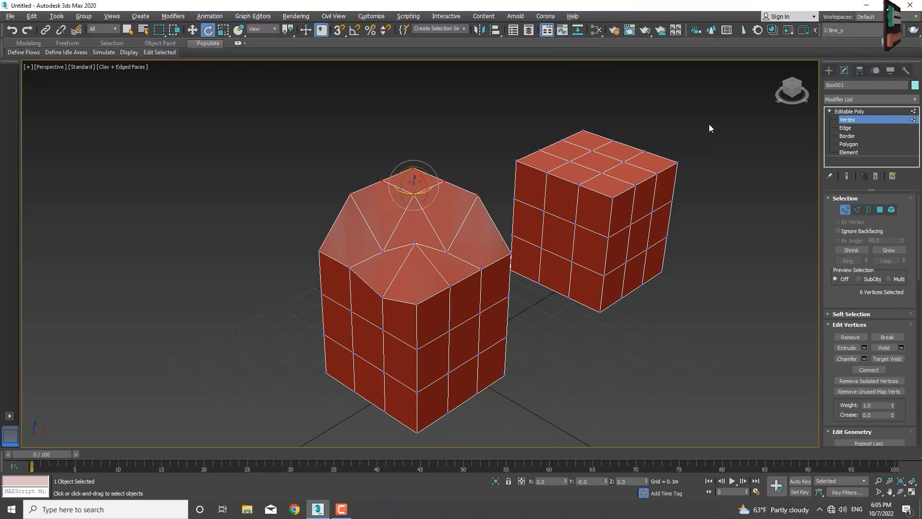
Step: Select only the top-face vertices of the attached box and rotate them about the vertical axis to twist its upper part
left_click_drag(497, 198, 473, 205)
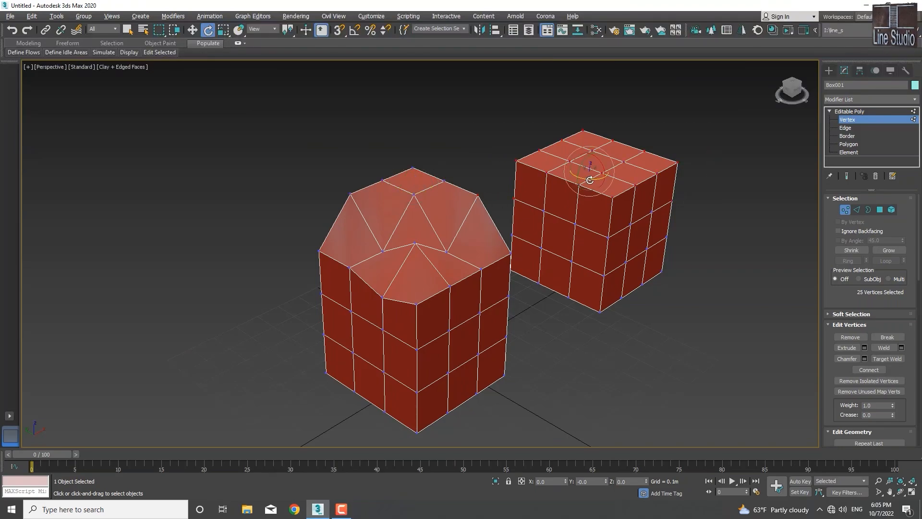
left_click_drag(595, 179, 595, 179)
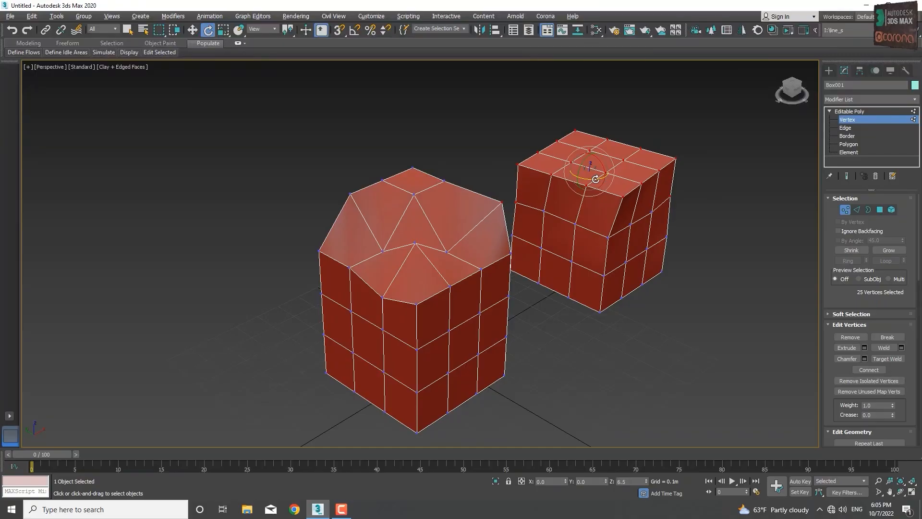
key("ctrl+z")
middle_click_drag(611, 205, 552, 185, "alt")
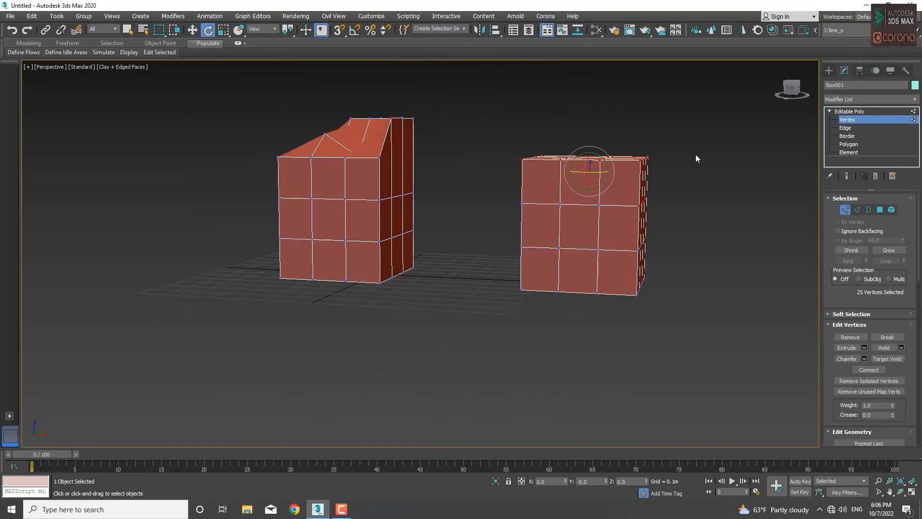
middle_click_drag(525, 224, 533, 259, "alt")
left_click_drag(596, 163, 605, 181)
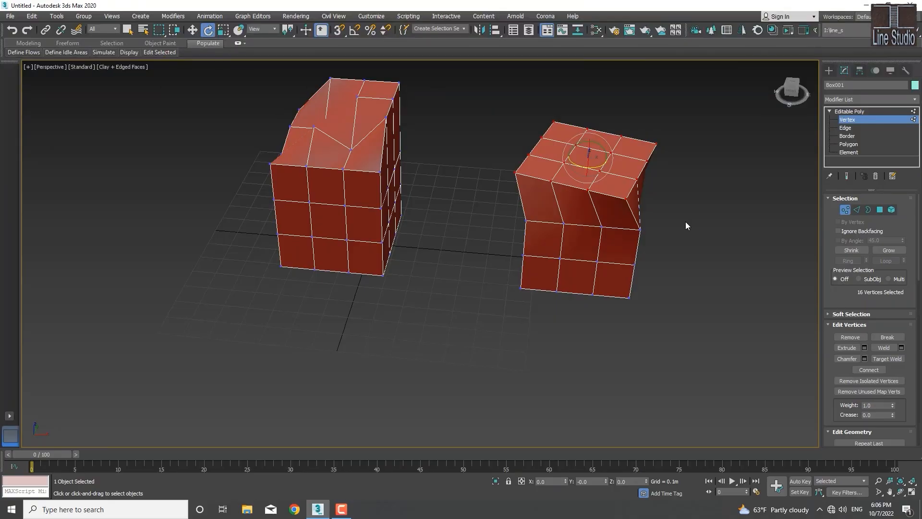
Step: Scale the attached box's top vertices inward so its upper part tapers
key("r")
middle_click_drag(595, 158, 591, 159)
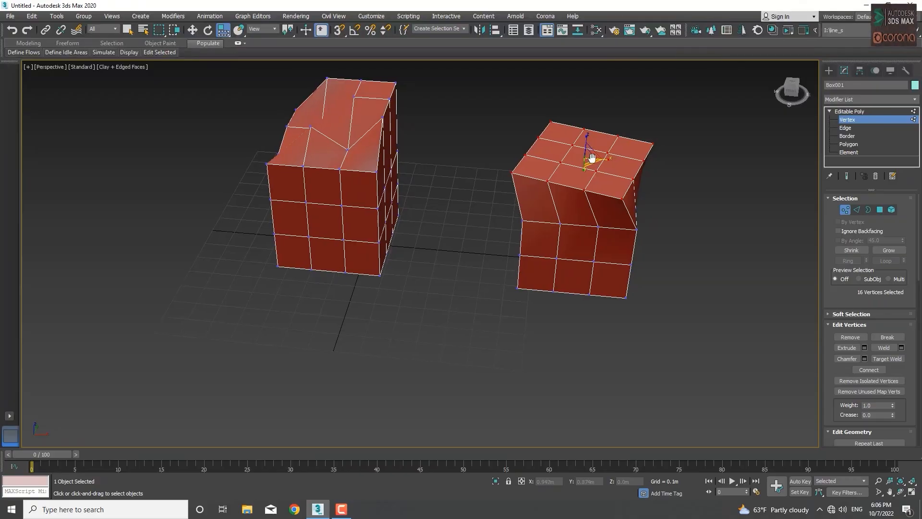
left_click_drag(589, 160, 597, 117)
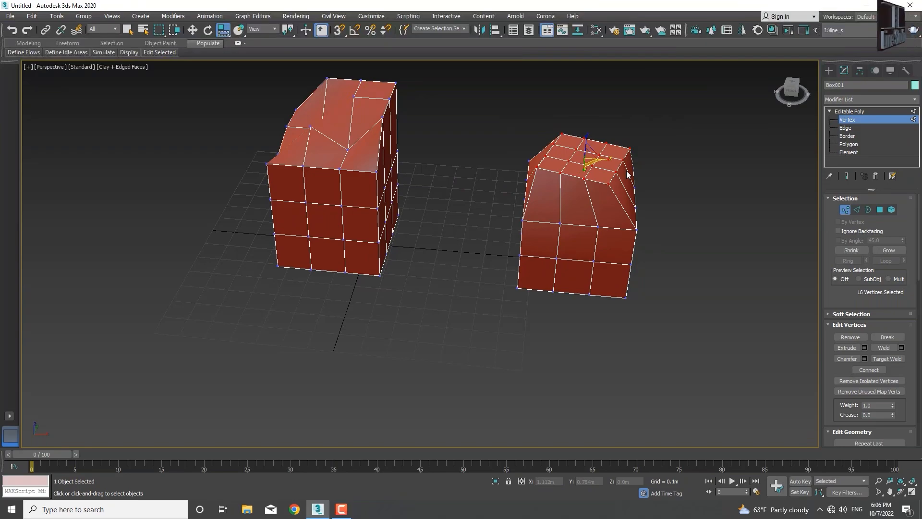
Step: Switch to Edge level and select several single edges in turn on the attached box's top face
key("2")
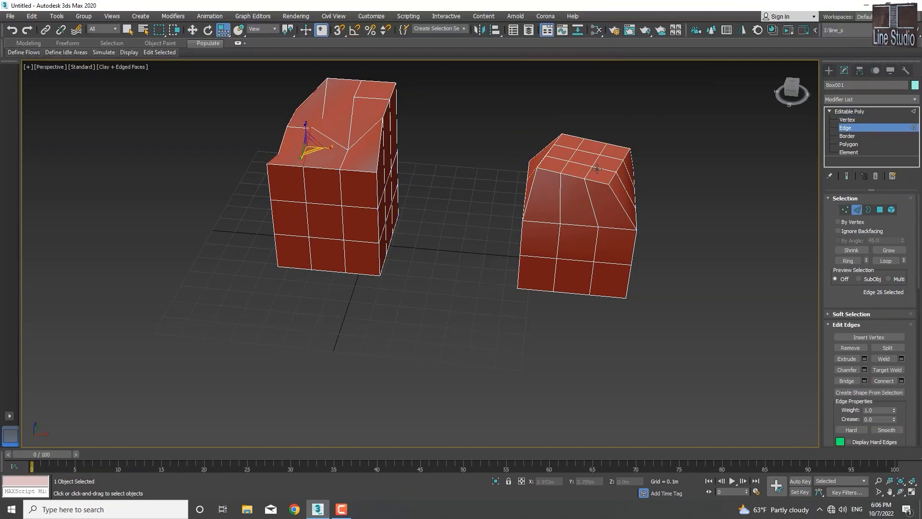
left_click(598, 167)
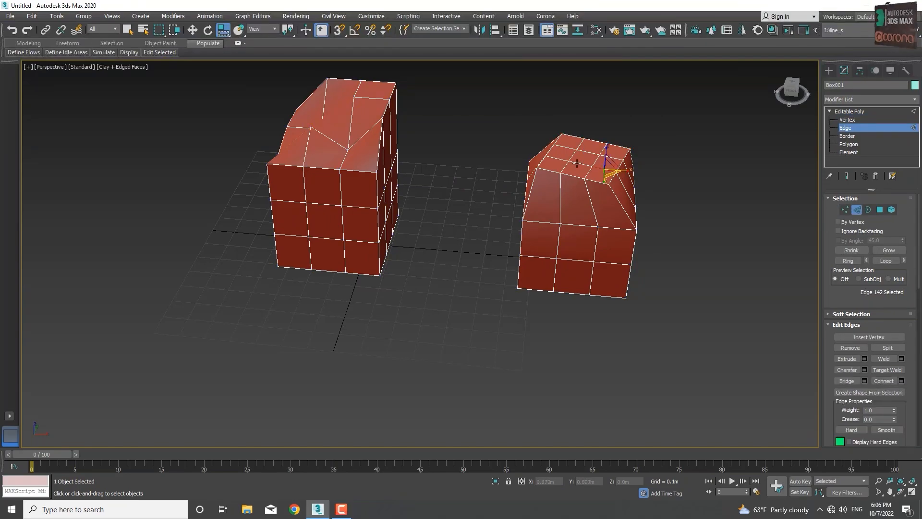
left_click(578, 163)
left_click(595, 154)
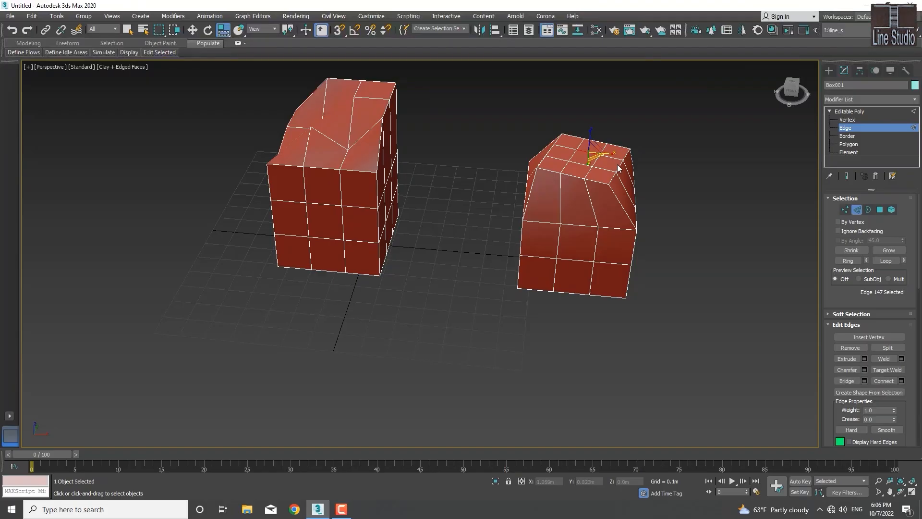
left_click(617, 158)
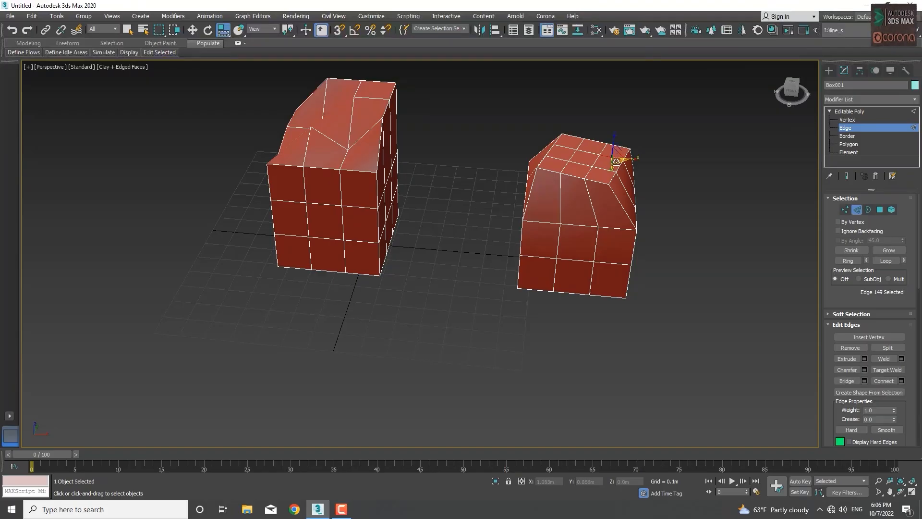
Step: Region-select all edges in the upper part of the attached box and scale them inward, staying at Edge level
left_click_drag(618, 124, 494, 192)
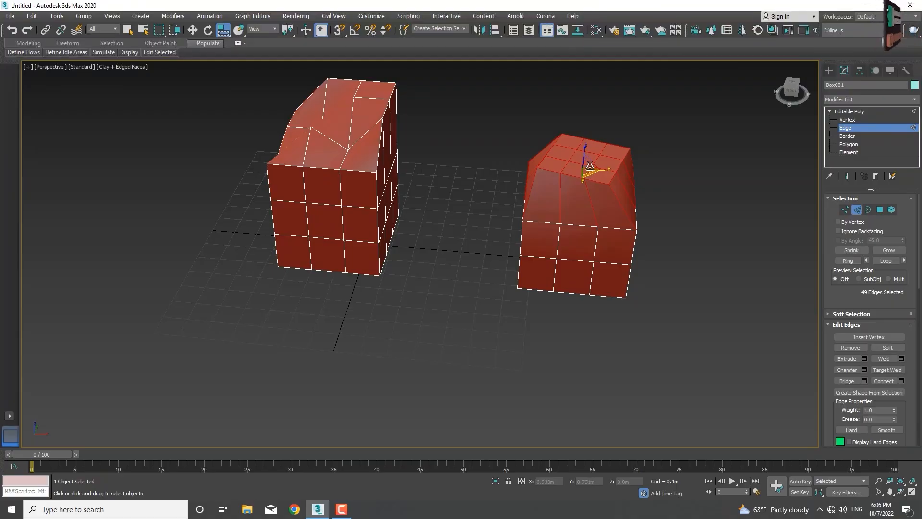
mouse_move(589, 168)
left_mouse_down()
mouse_move(592, 112)
mouse_move(584, 154)
left_mouse_up()
key("2")
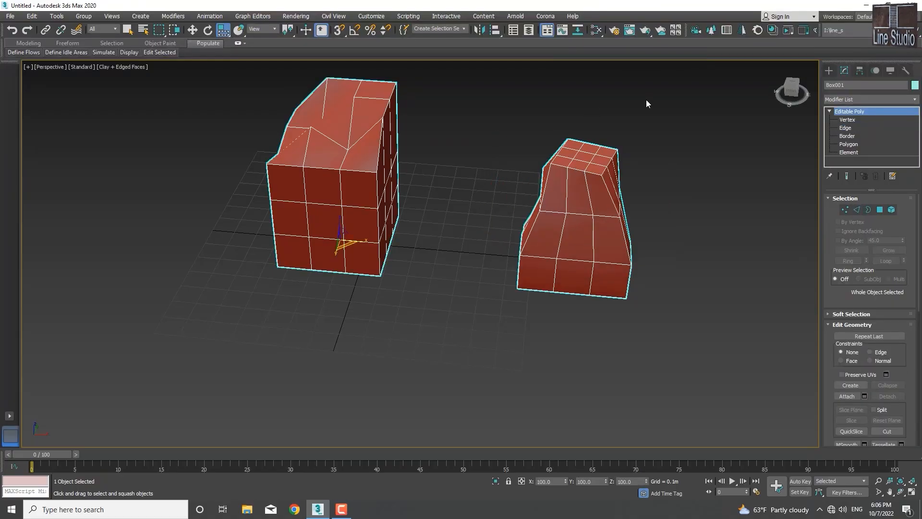
key("2")
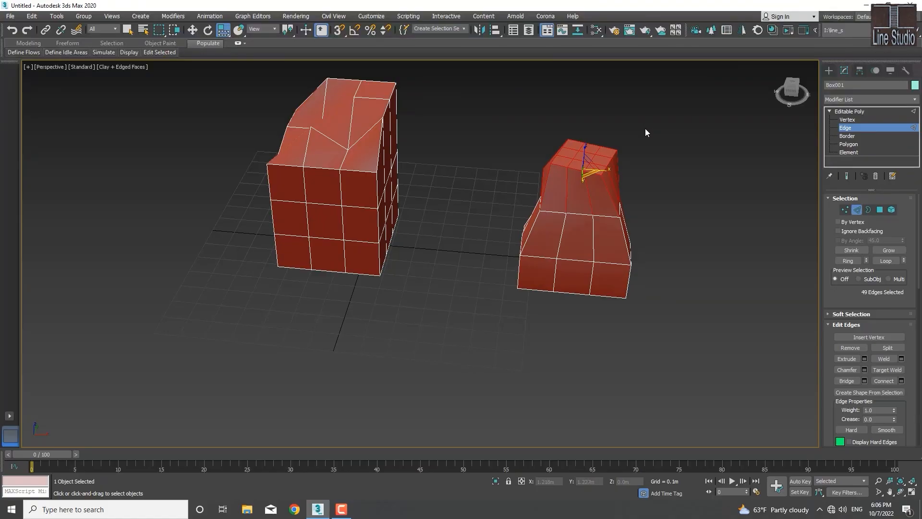
Step: Rotate the attached box's selected upper edges and move them slightly upward along Z
key("e")
left_click_drag(596, 177, 611, 189)
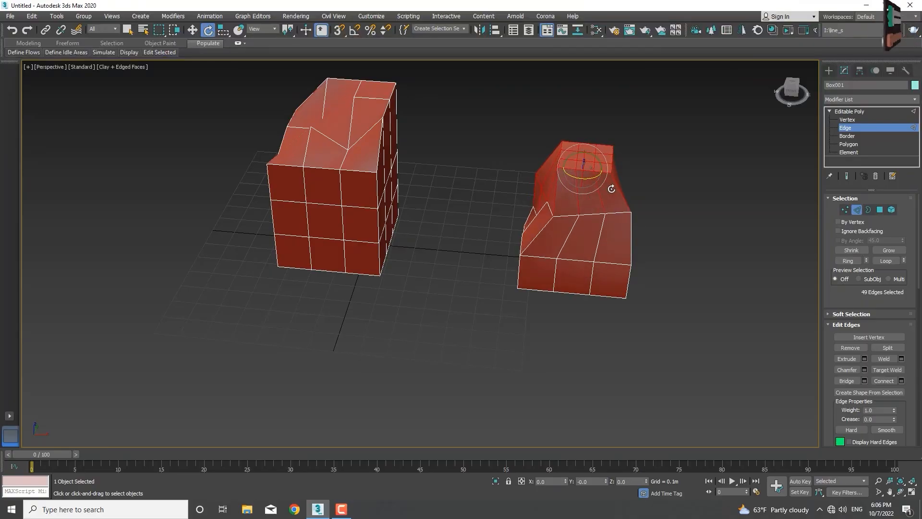
key("w")
left_click_drag(585, 156, 596, 126)
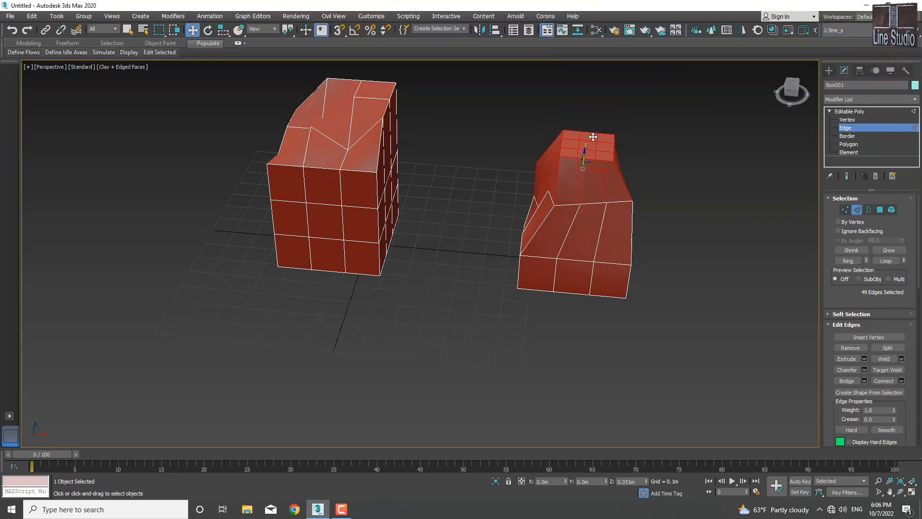
Step: Clear the edge selection, return to Vertex level, region-select the attached box's middle vertices and inspect which ones are selected on its far side
middle_click_drag(625, 216, 589, 259)
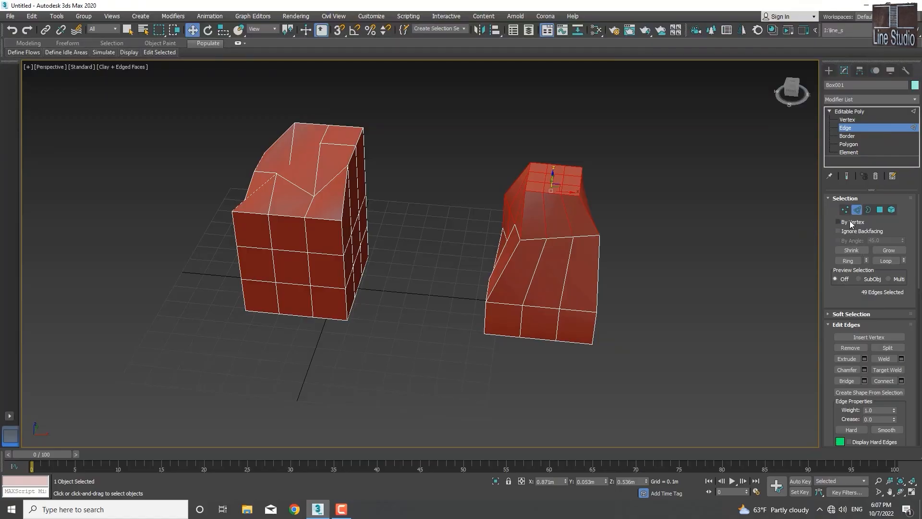
left_click(643, 243)
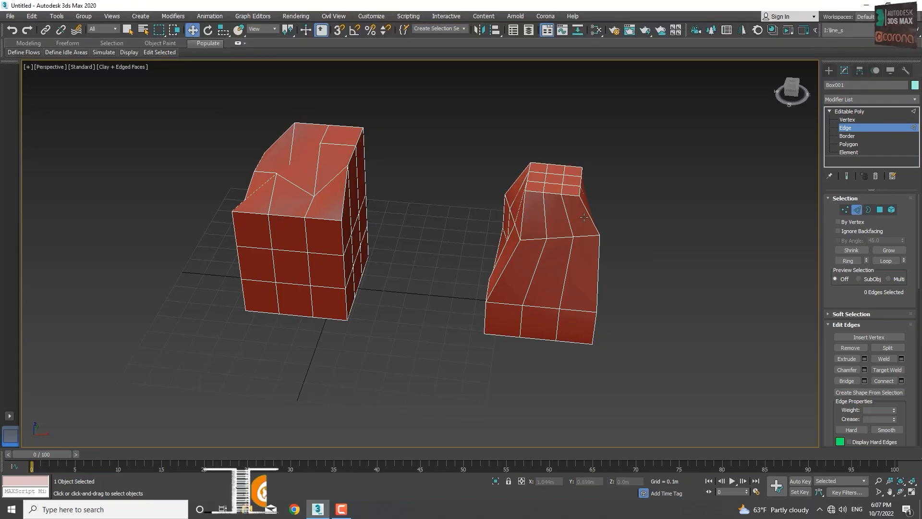
key("1")
middle_click_drag(539, 214, 563, 226)
scroll(560, 225, "up", 3)
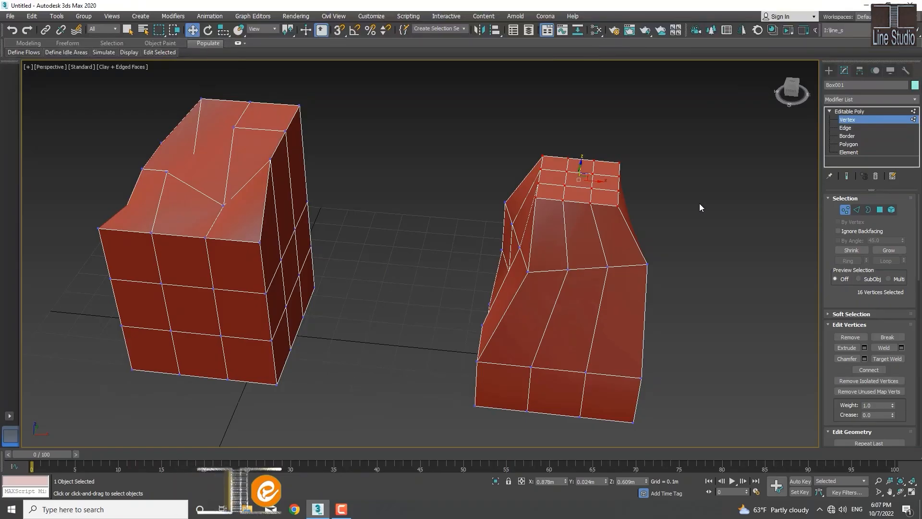
left_click_drag(699, 197, 496, 325)
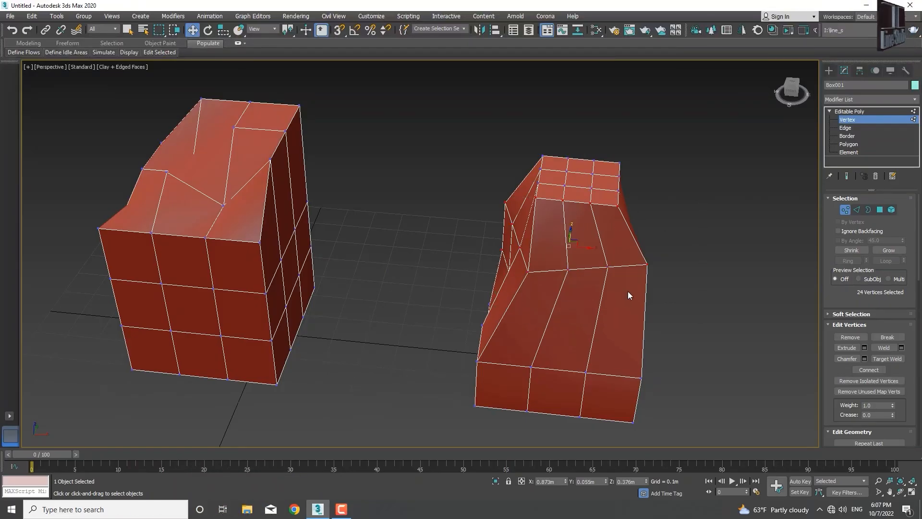
middle_click_drag(647, 283, 484, 286, "alt")
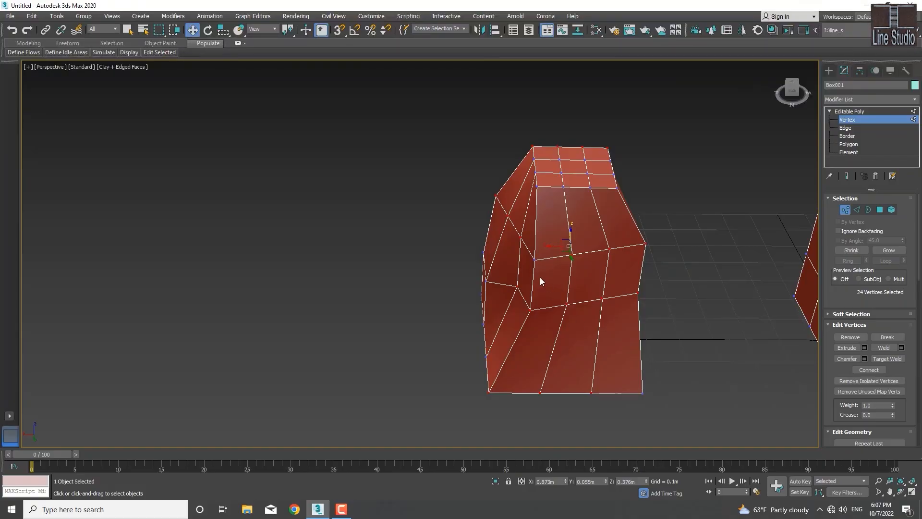
middle_click_drag(508, 293, 686, 273, "alt")
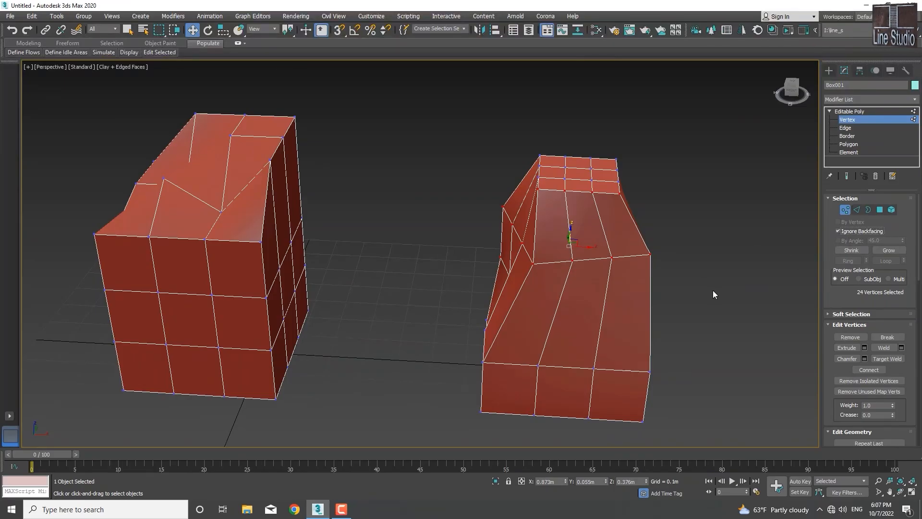
Step: With Ignore Backfacing enabled, clear the selection and region-select the attached box's vertices above its bottom row
left_click(720, 277)
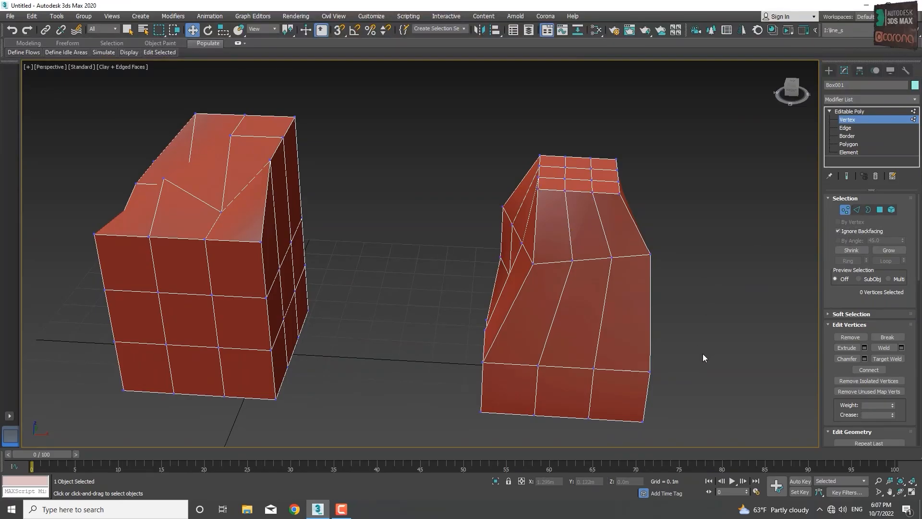
middle_click_drag(702, 353, 714, 321, "alt")
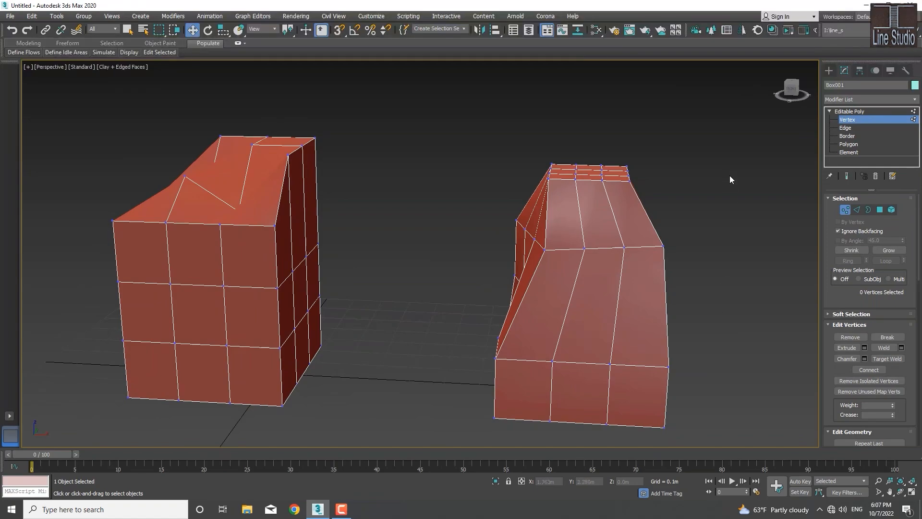
left_click_drag(729, 175, 500, 371)
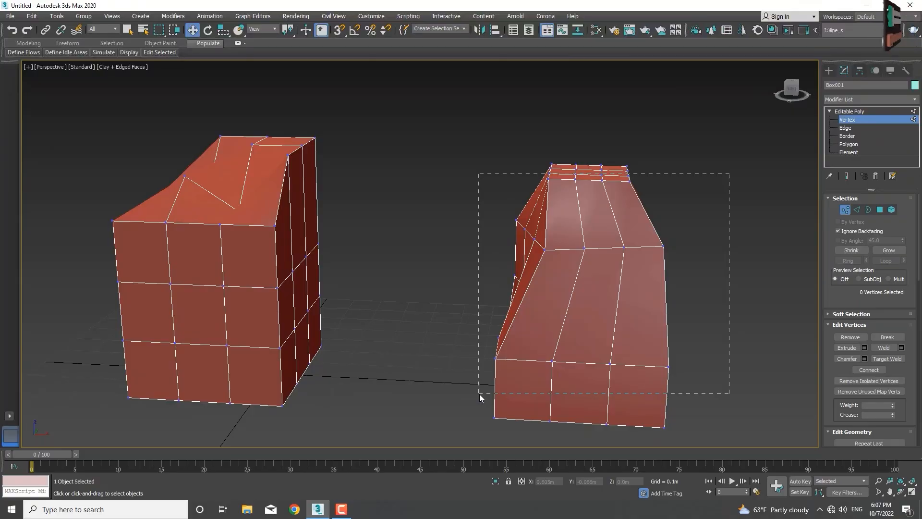
left_click_drag(480, 397, 480, 397)
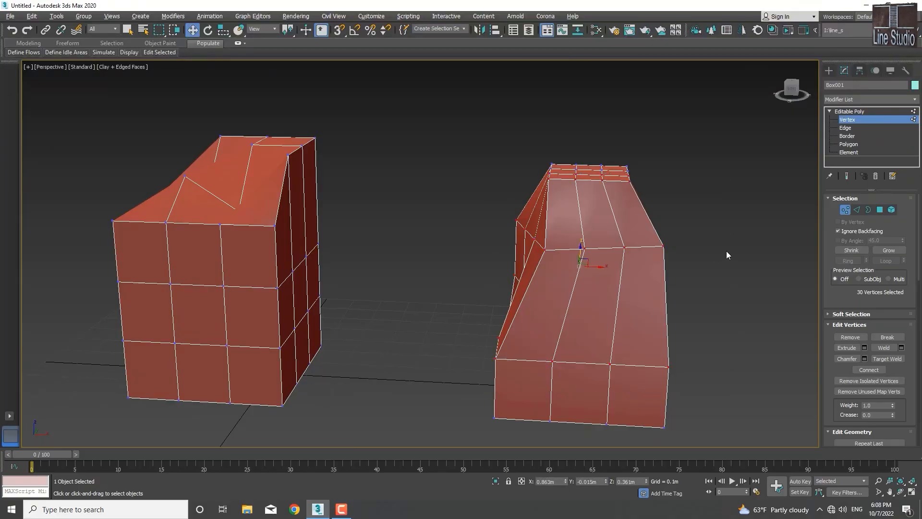
mouse_move(726, 250)
middle_mouse_down("alt")
mouse_move(676, 267)
mouse_move(567, 250)
mouse_move(574, 266)
mouse_move(679, 306)
mouse_move(758, 296)
mouse_move(741, 261)
mouse_move(730, 260)
middle_mouse_up("alt")
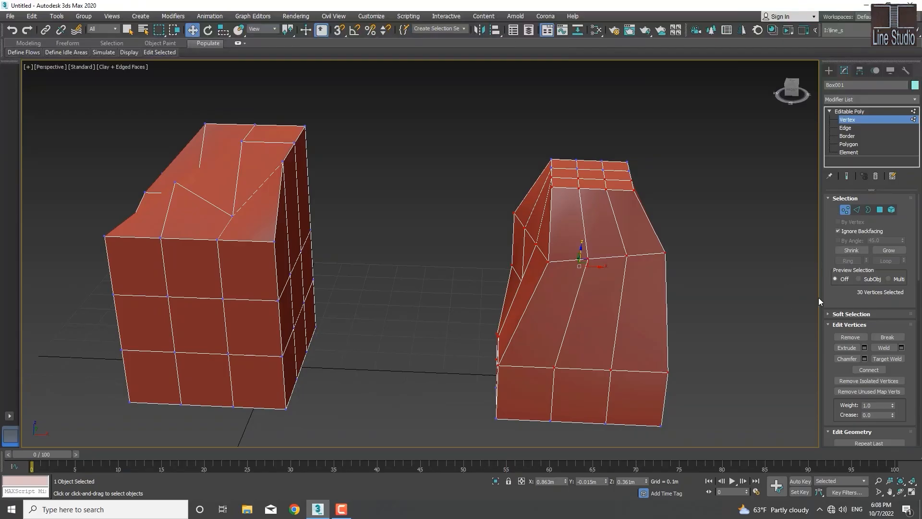
Step: Clear the selection, select one middle vertex on the attached box's front face and repeatedly grow the vertex selection around it
left_click(735, 292)
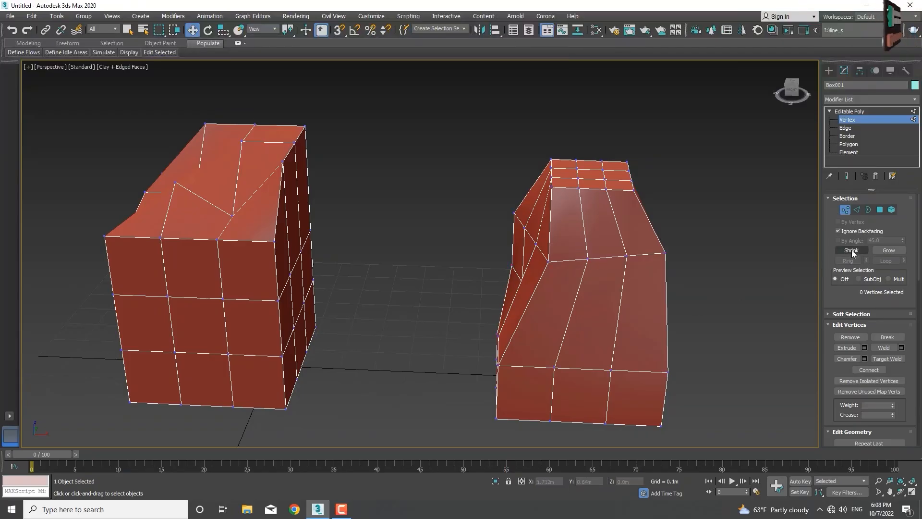
left_click(587, 260)
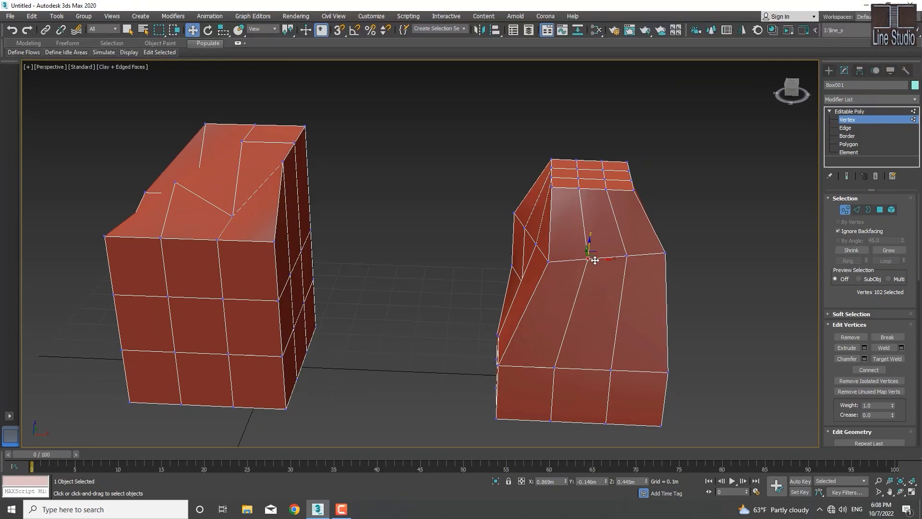
left_click(889, 250)
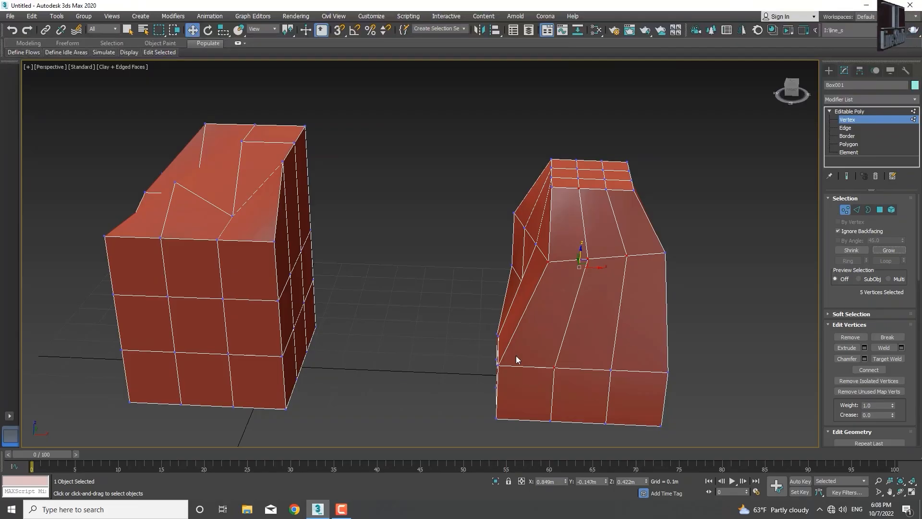
left_click(889, 251)
left_click(889, 250)
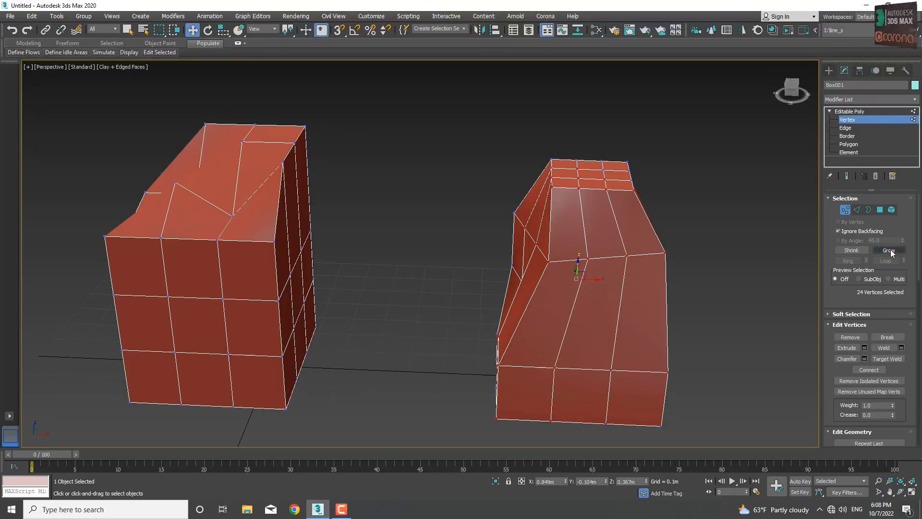
middle_click_drag(607, 352, 632, 291, "alt")
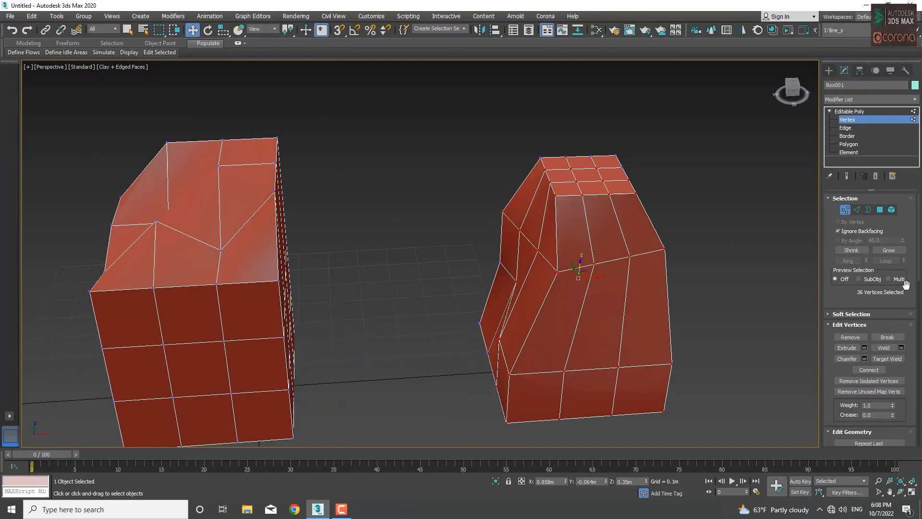
Step: Shrink the attached box's vertex selection repeatedly until no vertices remain selected
left_click(852, 251)
left_click(852, 251)
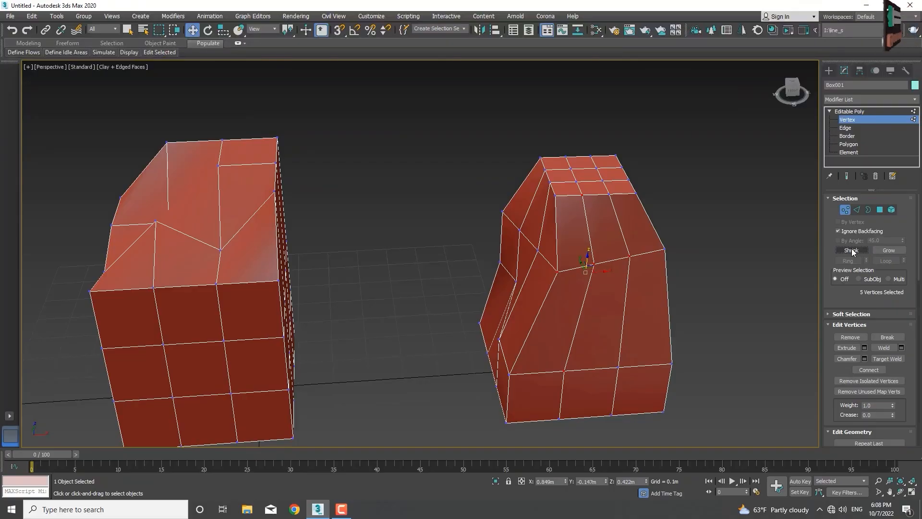
left_click(852, 250)
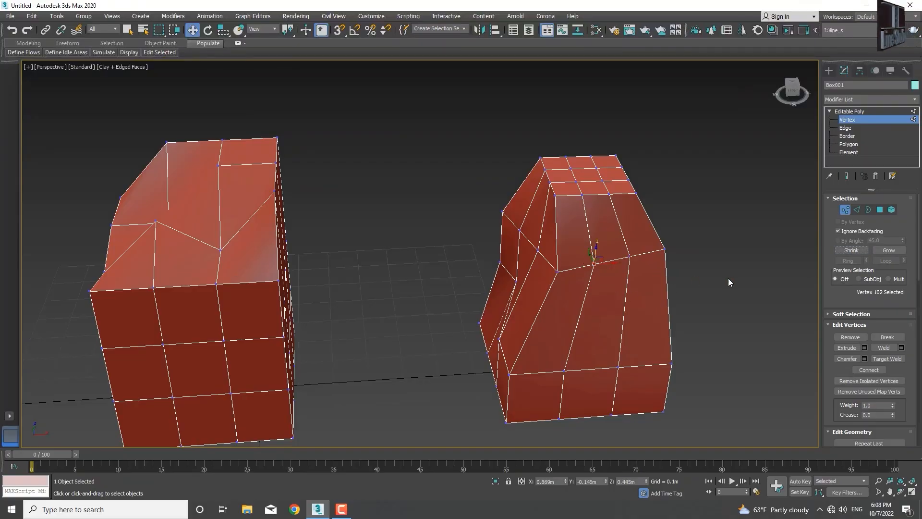
left_click(860, 248)
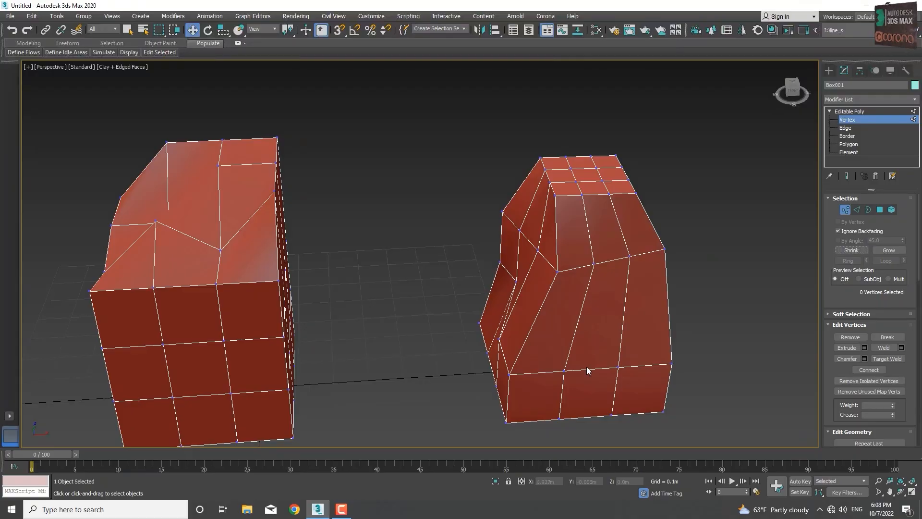
Step: Switch to Edge level, enable By Vertex and select the edges meeting at a middle vertex on the attached box's front face
middle_click_drag(552, 300, 552, 299)
scroll(558, 286, "down", 5)
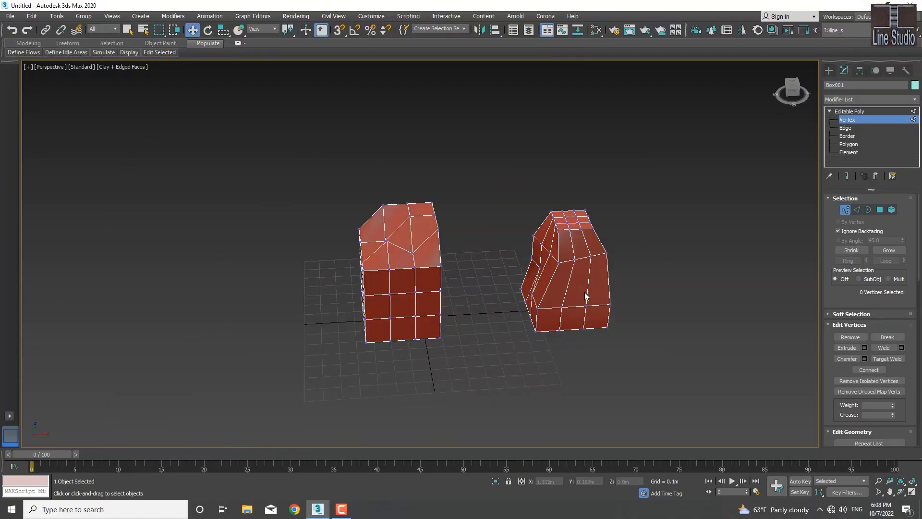
scroll(556, 288, "up", 3)
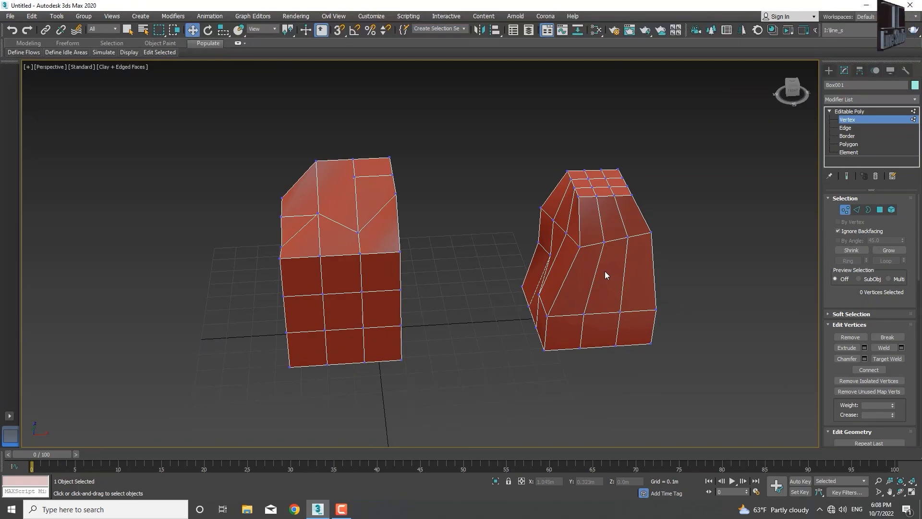
key("2")
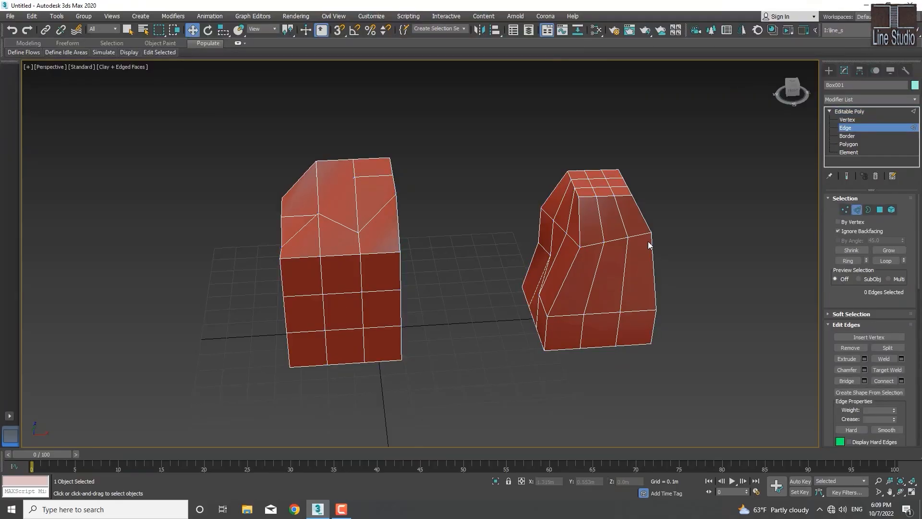
left_click(851, 222)
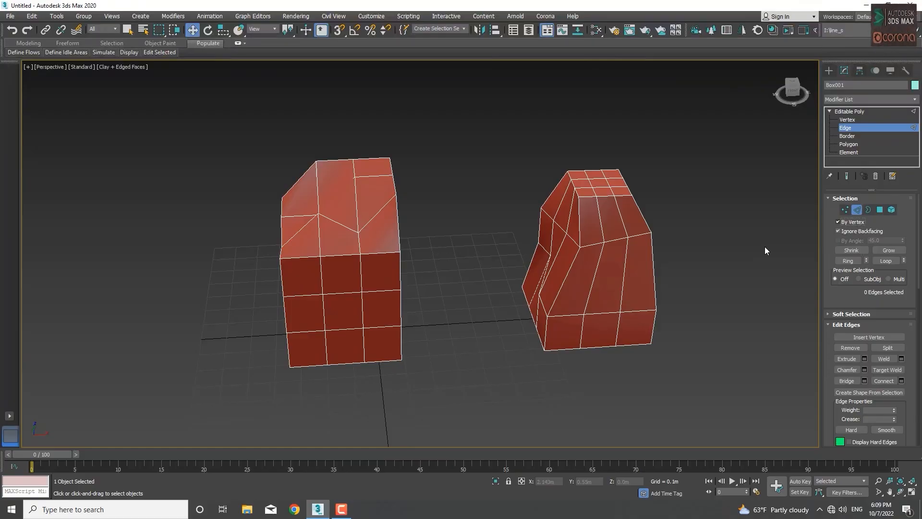
left_click(603, 236)
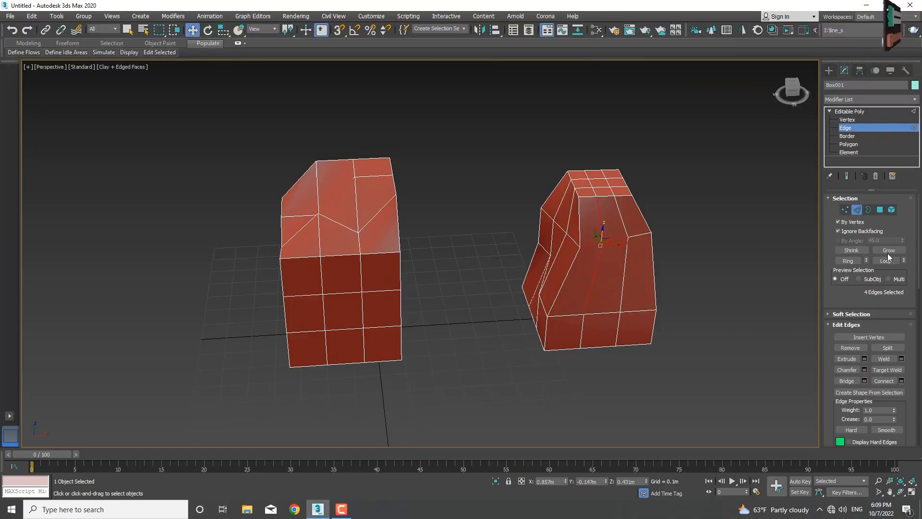
Step: Disable Ignore Backfacing and By Vertex, clear the selection and select individual horizontal edges on the attached box's front face
left_click(838, 231)
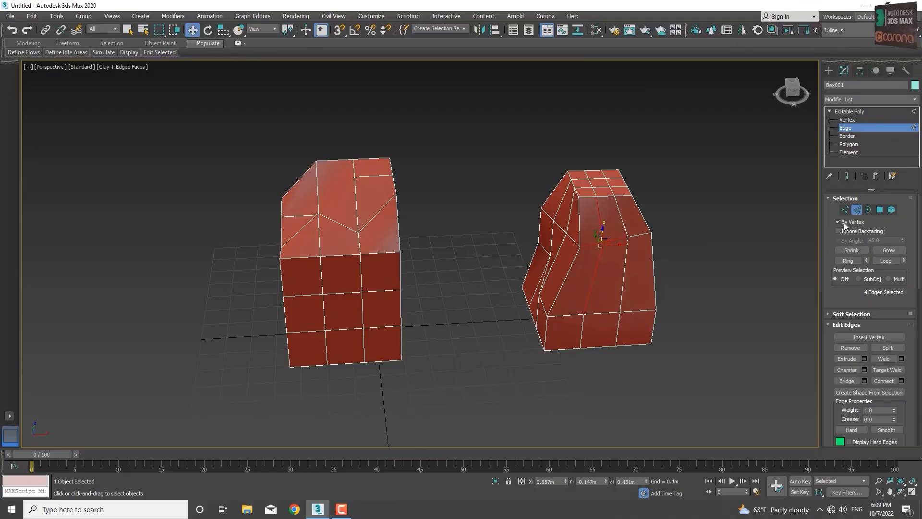
left_click(764, 256)
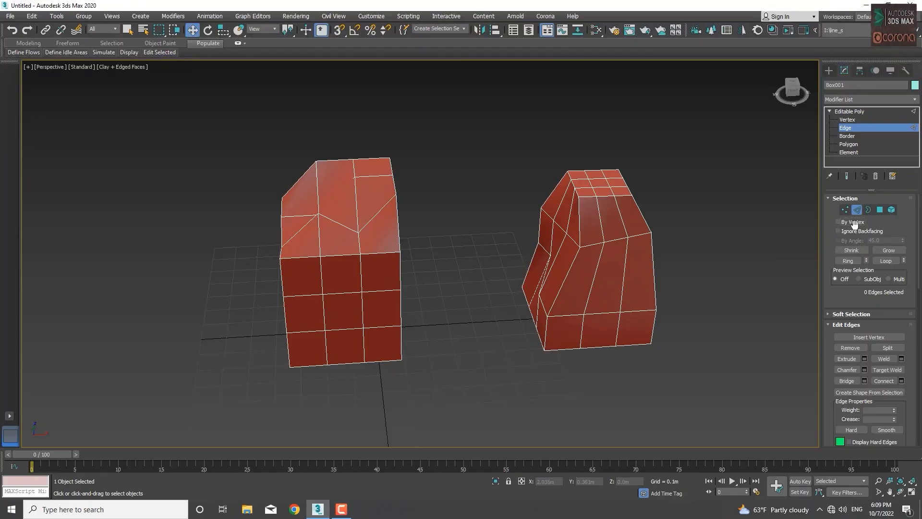
left_click(607, 242)
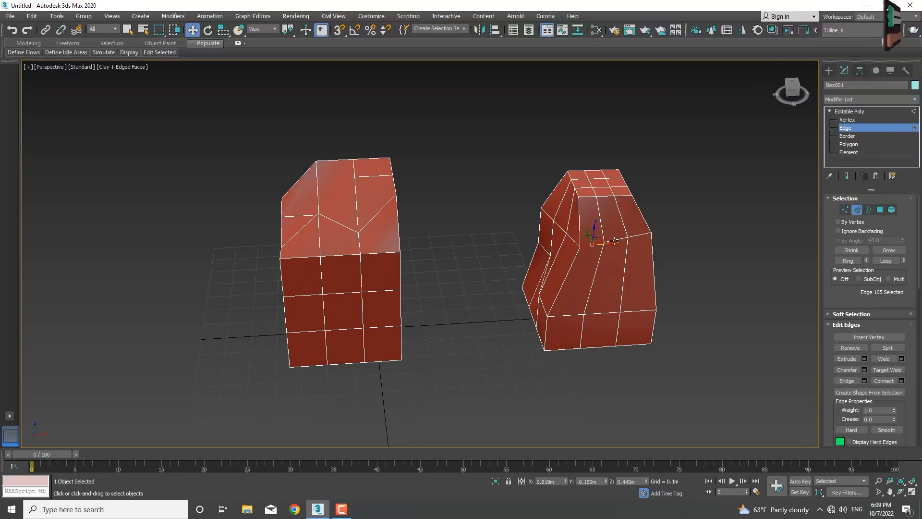
left_click(613, 239)
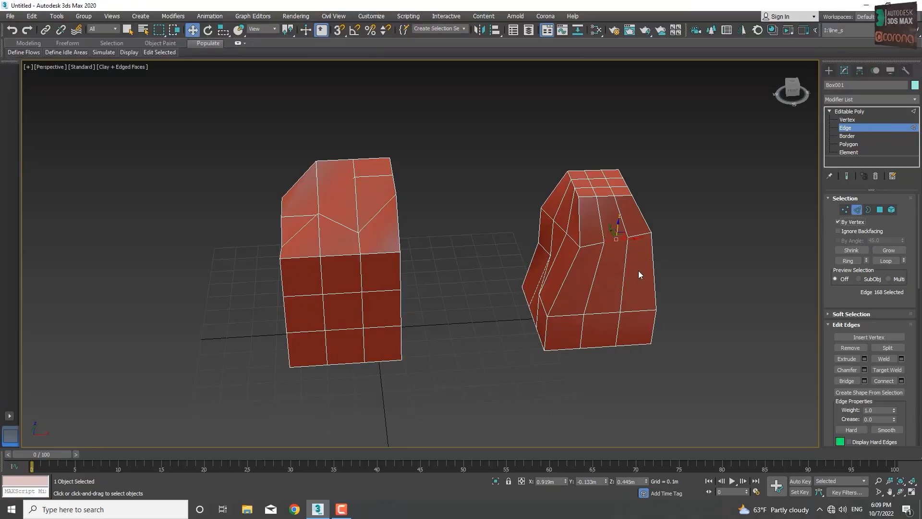
Step: With By Vertex enabled, select the edges around a front middle vertex, grow and shrink that selection, then clear it
double_click(589, 294)
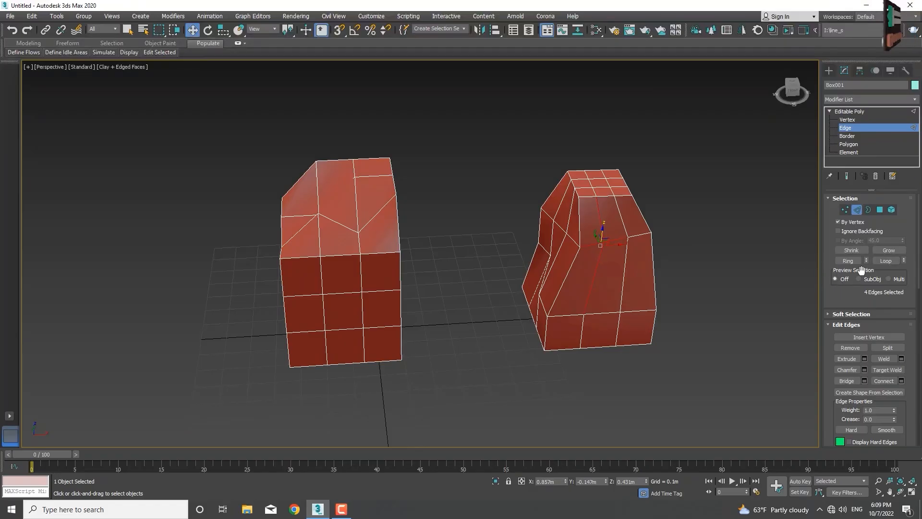
left_click(898, 255)
left_click(896, 251)
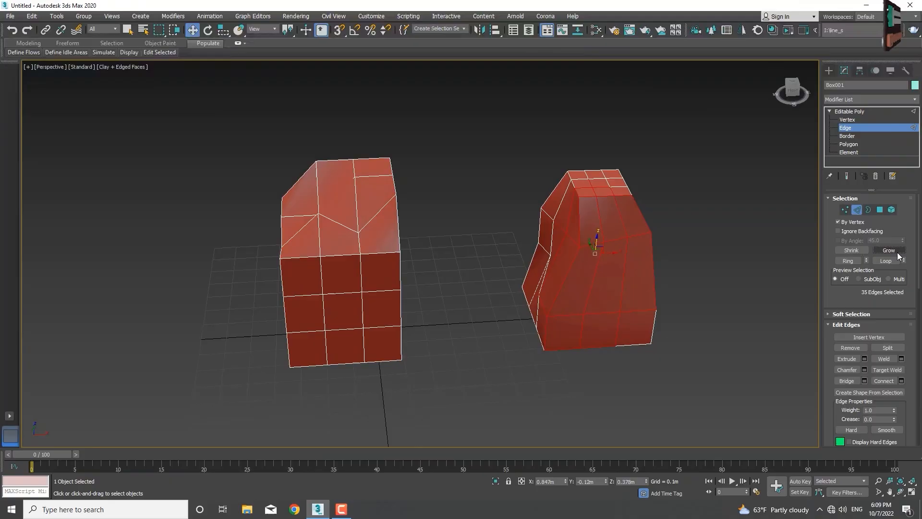
left_click(858, 251)
left_click(856, 251)
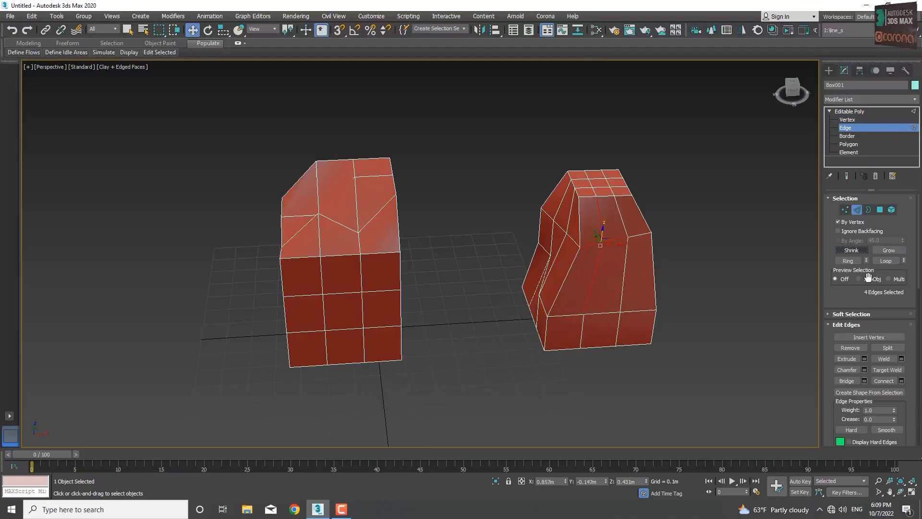
left_click(664, 294)
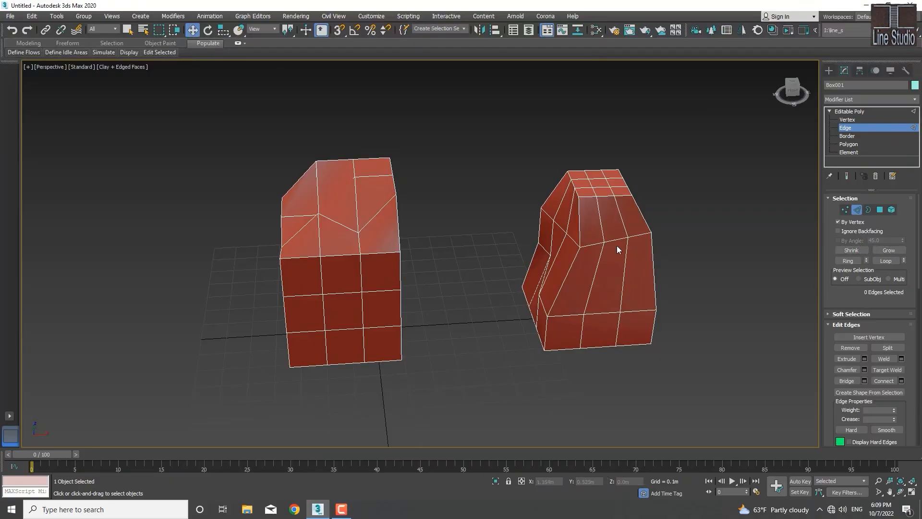
Step: Disable By Vertex, select a vertical edge in the attached box's middle row and expand it to its edge ring
middle_click_drag(610, 246, 563, 268)
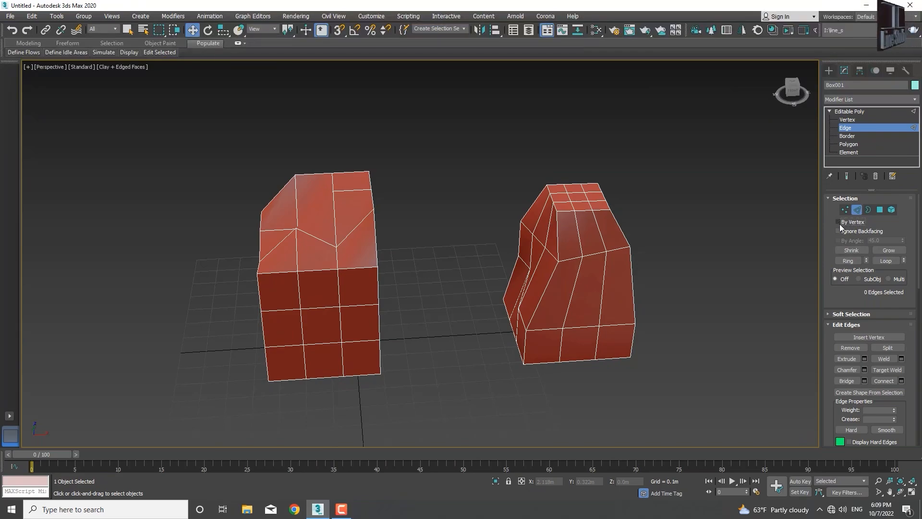
left_click(577, 269)
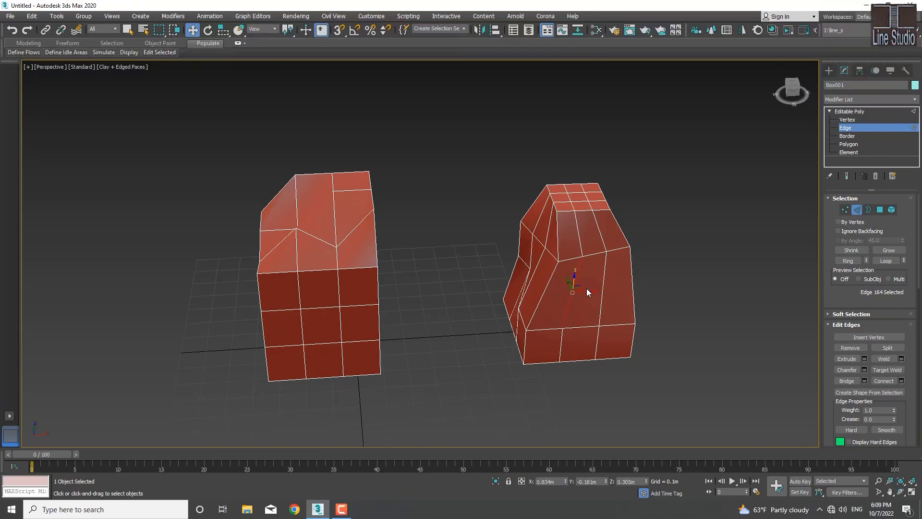
left_click(848, 261)
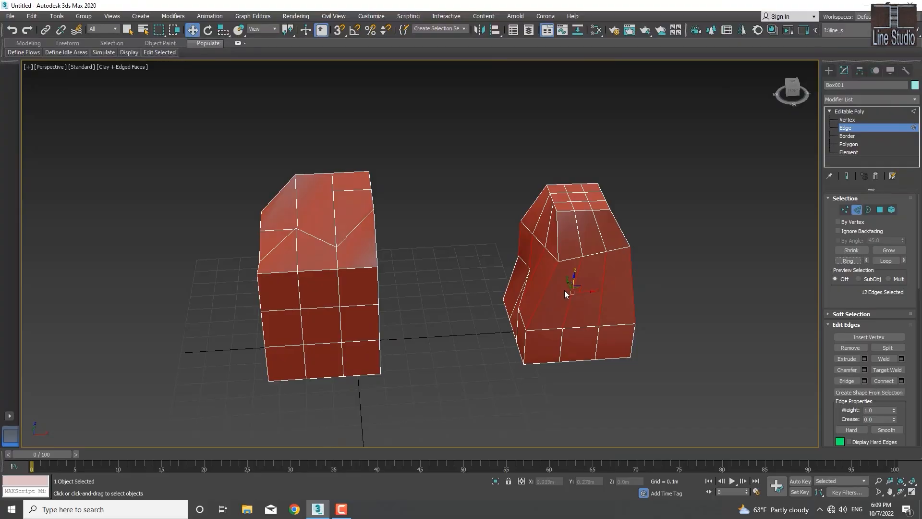
Step: Scale down the attached box's selected ring of middle-row edges, then clear the edge selection
middle_click_drag(558, 279, 594, 286, "alt")
mouse_move(586, 280)
left_mouse_down()
mouse_move(590, 272)
mouse_move(589, 288)
left_mouse_up()
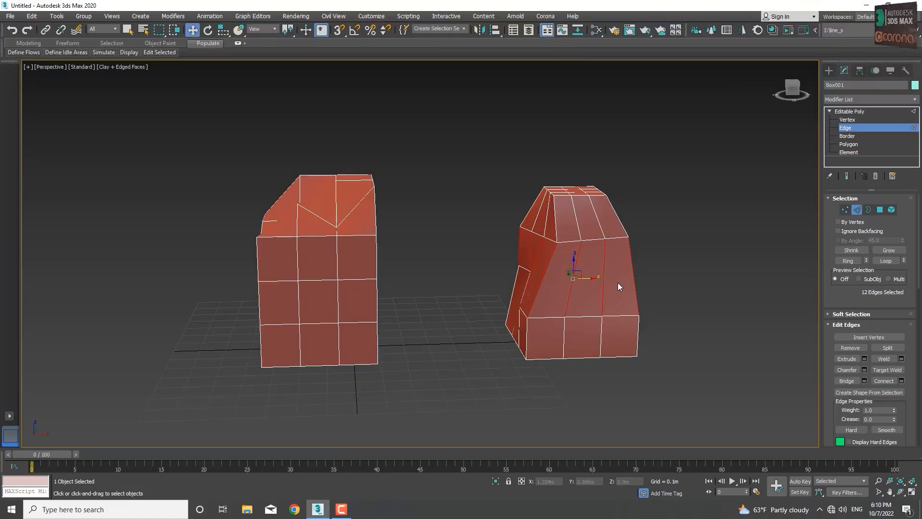
key("r")
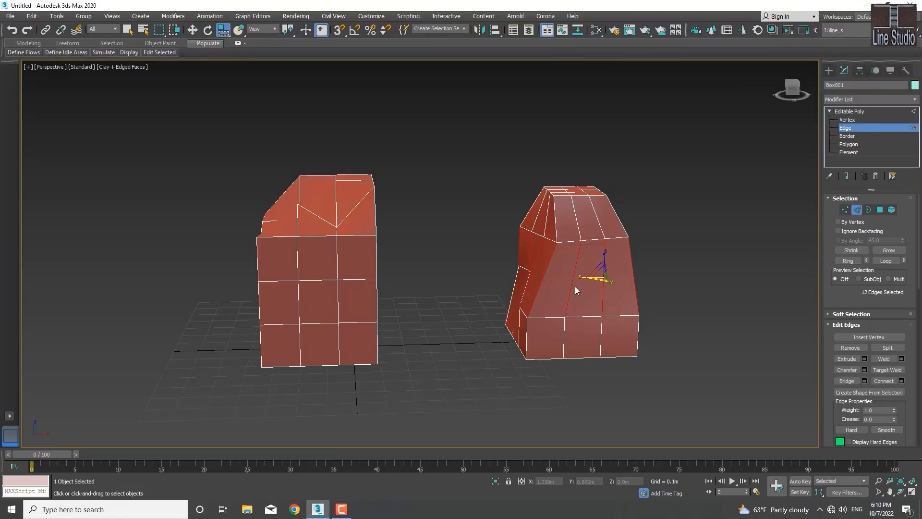
mouse_move(597, 273)
left_mouse_down()
mouse_move(602, 265)
mouse_move(596, 270)
left_mouse_up()
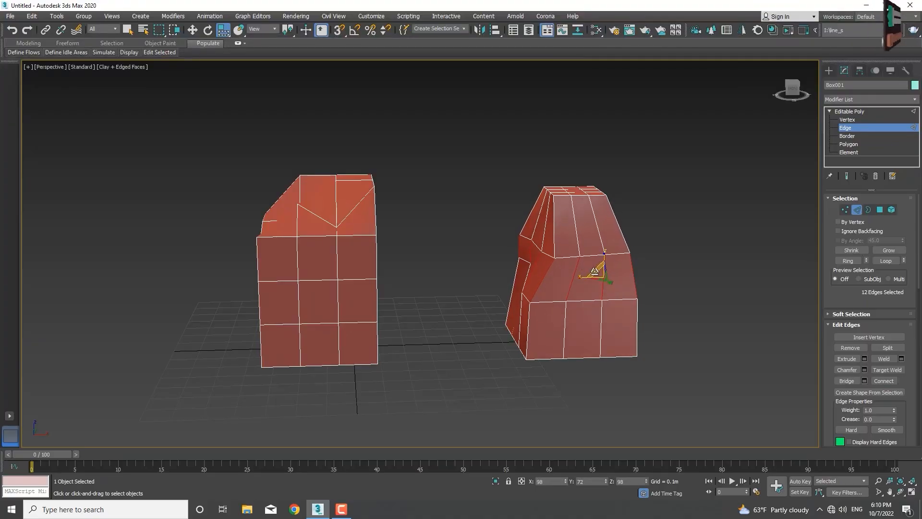
middle_click_drag(647, 377, 606, 366)
left_click(646, 366)
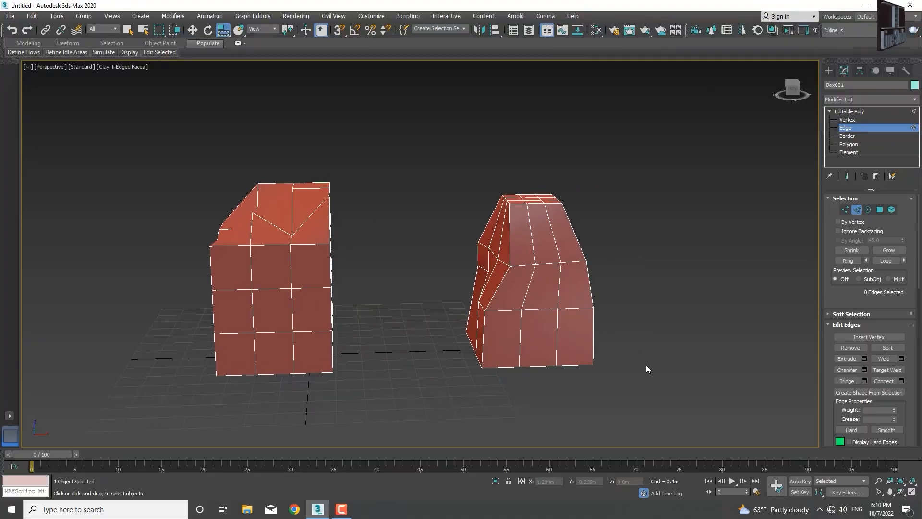
Step: Select a single vertical edge in the middle row of the attached box's front face and extend it with Ring
left_click(558, 284)
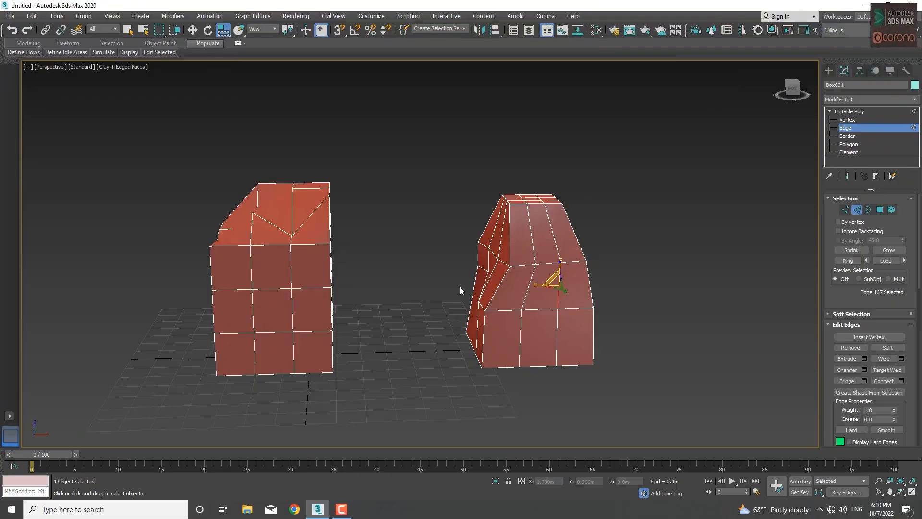
left_click_drag(620, 275, 486, 269)
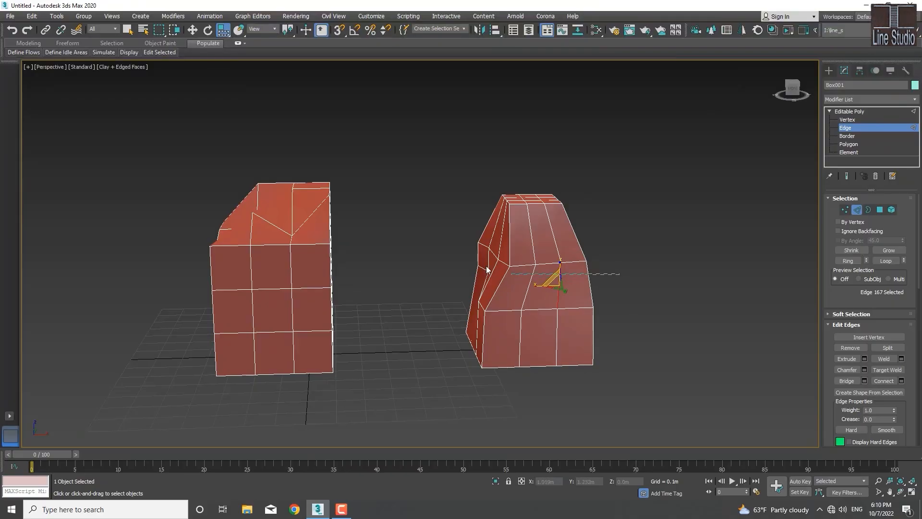
left_click_drag(593, 292, 644, 290)
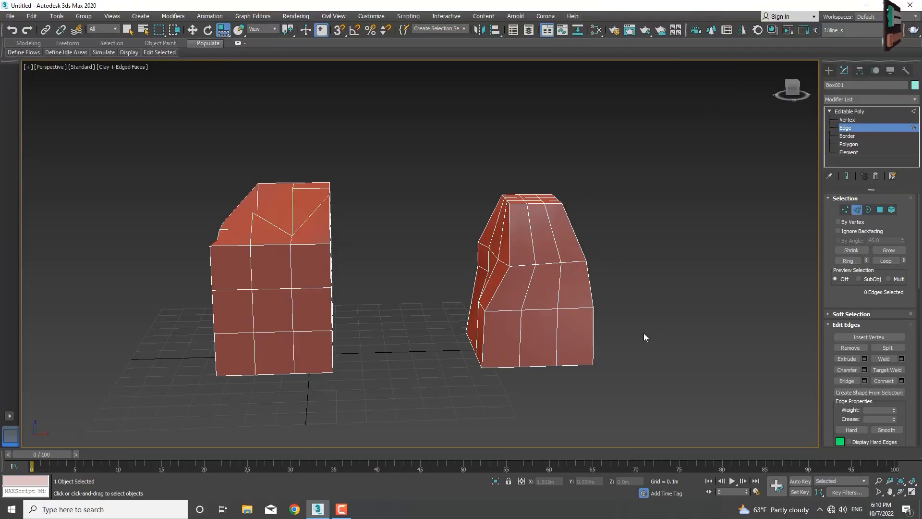
left_click(561, 283)
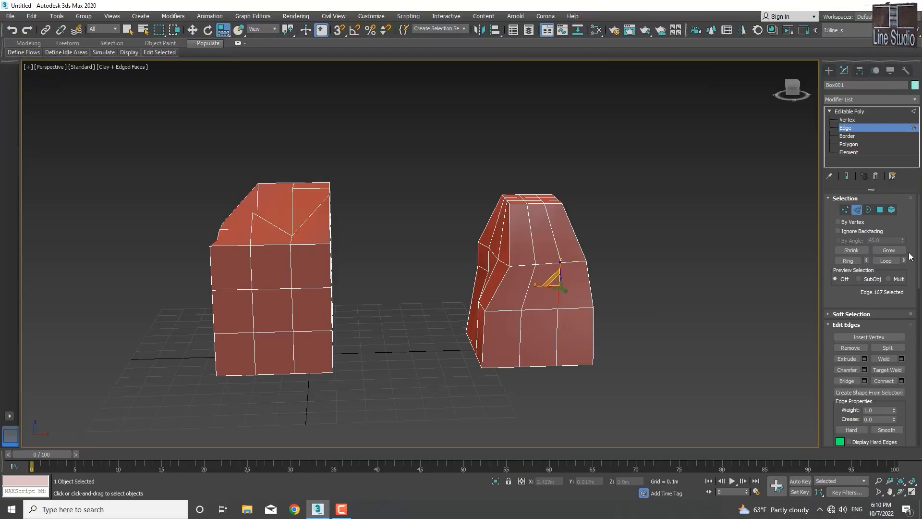
left_click(854, 263)
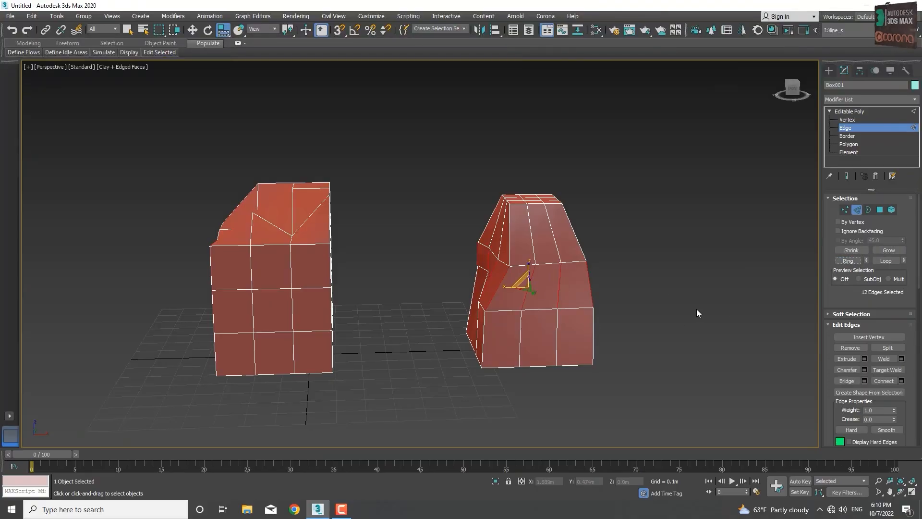
Step: Select a vertical edge in the attached box's bottom row and extend the selection with Loop
left_click(555, 319)
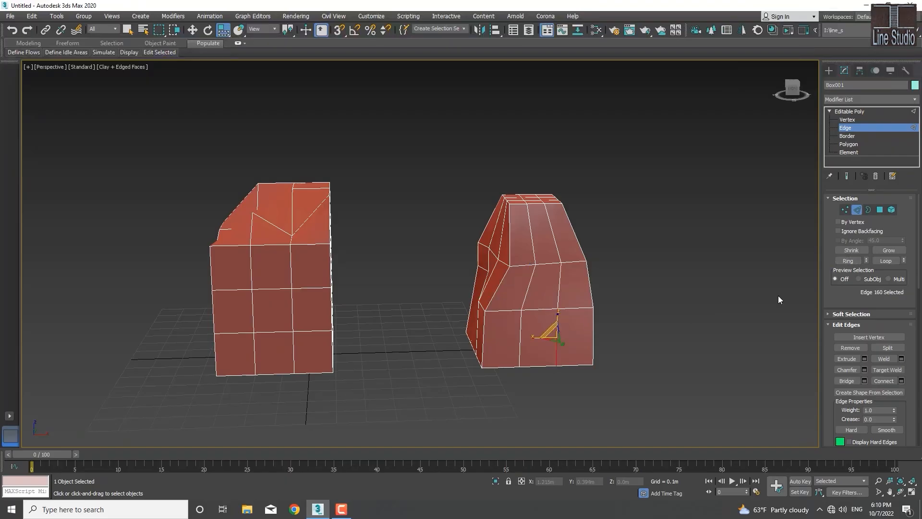
left_click(887, 262)
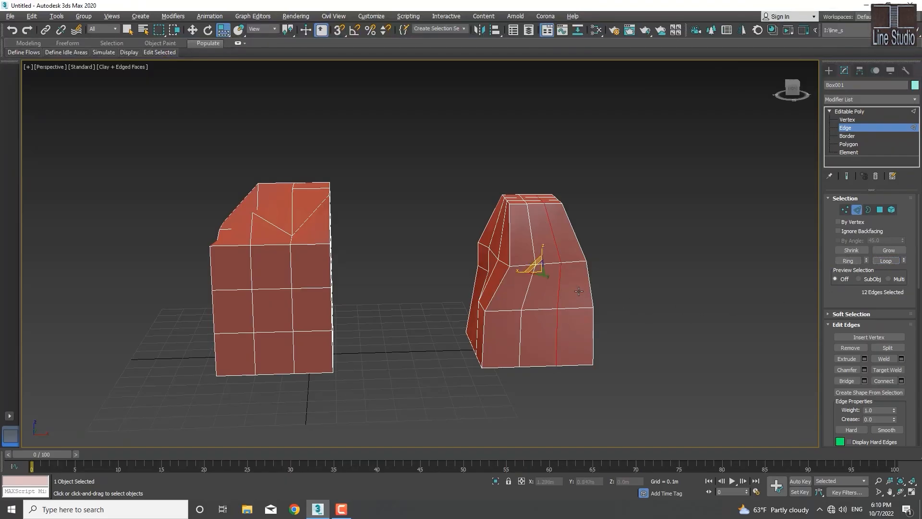
Step: Try scaling the attached box's selected vertical edge loop, undo the change and clear the edge selection
middle_click_drag(579, 295, 535, 349, "alt")
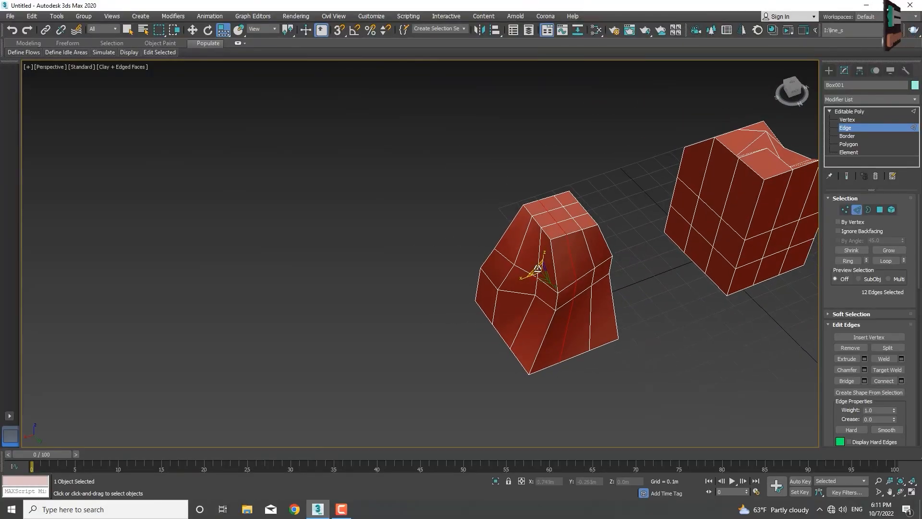
left_click_drag(538, 264, 537, 265)
key("ctrl+z")
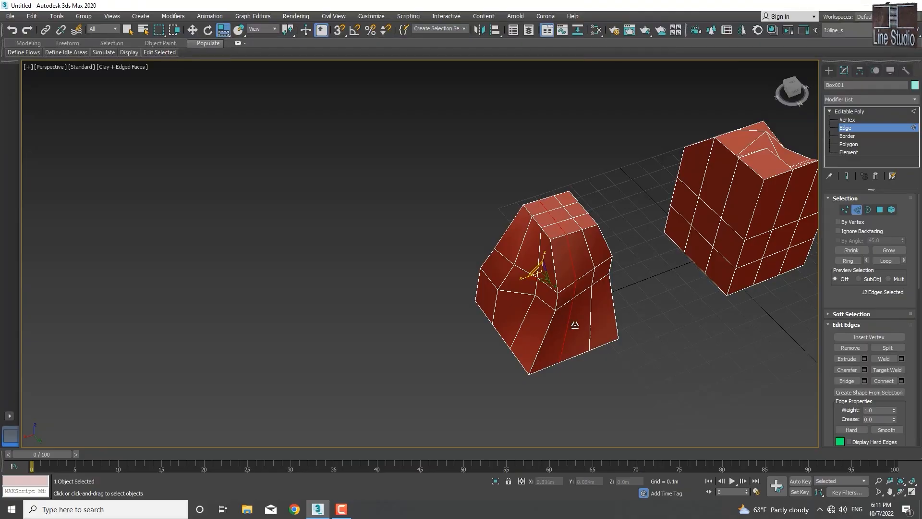
middle_click_drag(574, 323, 615, 313, "alt")
left_click(612, 329)
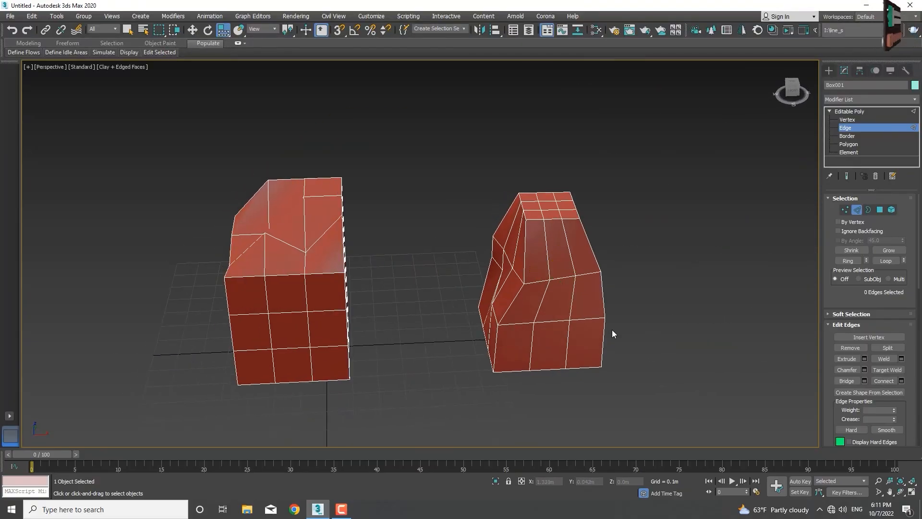
Step: Select a vertical edge in the middle row of the attached box's front face and expand it to its ring from the neighbouring parallel edge
double_click(573, 298)
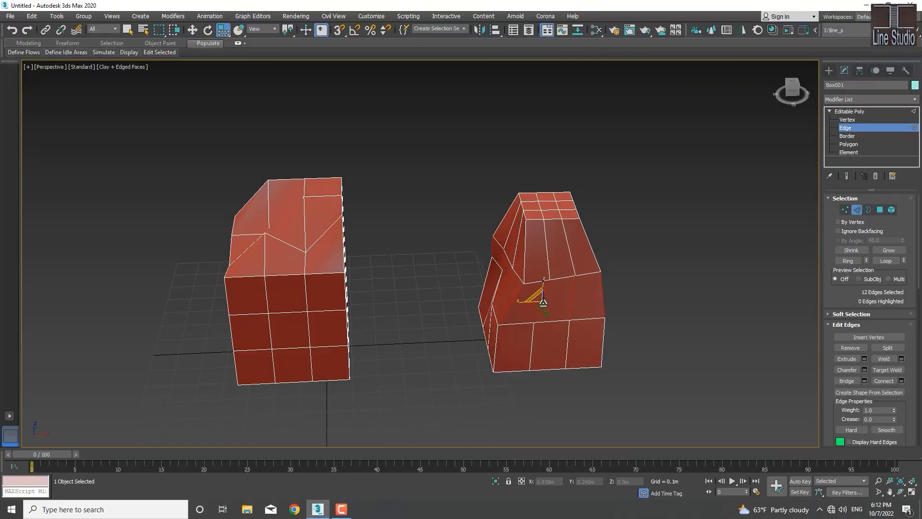
left_click(668, 312)
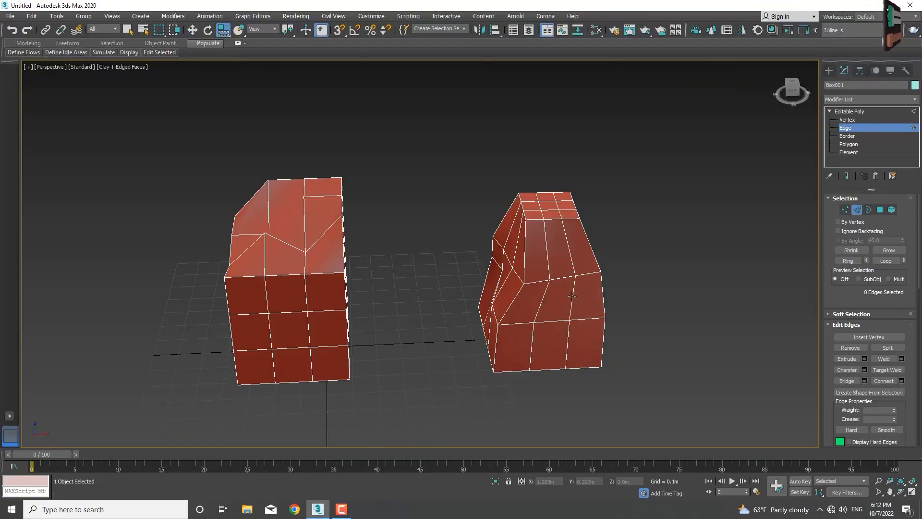
left_click(572, 295)
key("shift")
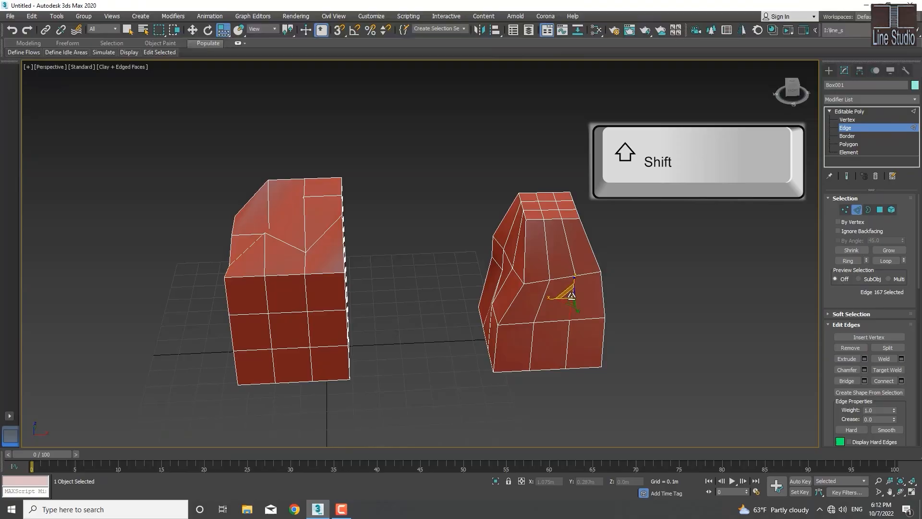
left_click(542, 303, "shift")
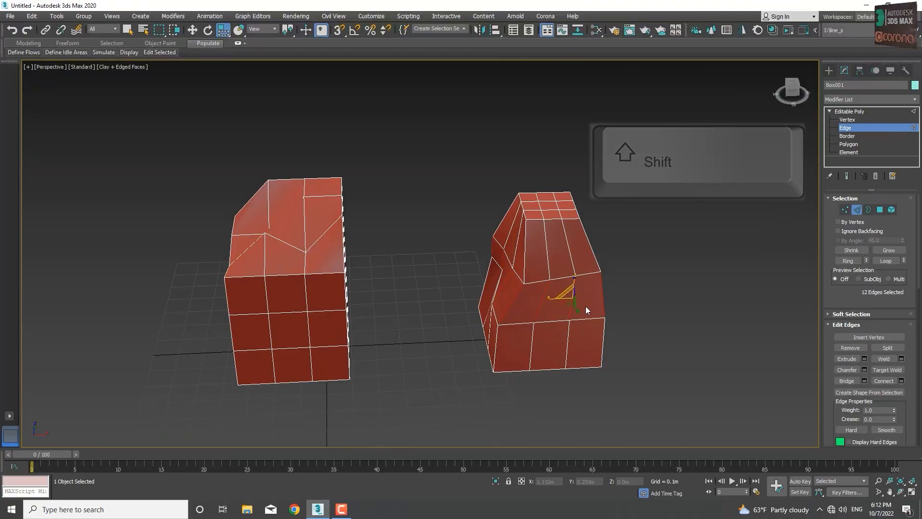
Step: Add individual upper-row vertical edges and edges on the top face to the attached box's ring selection
left_click(507, 259)
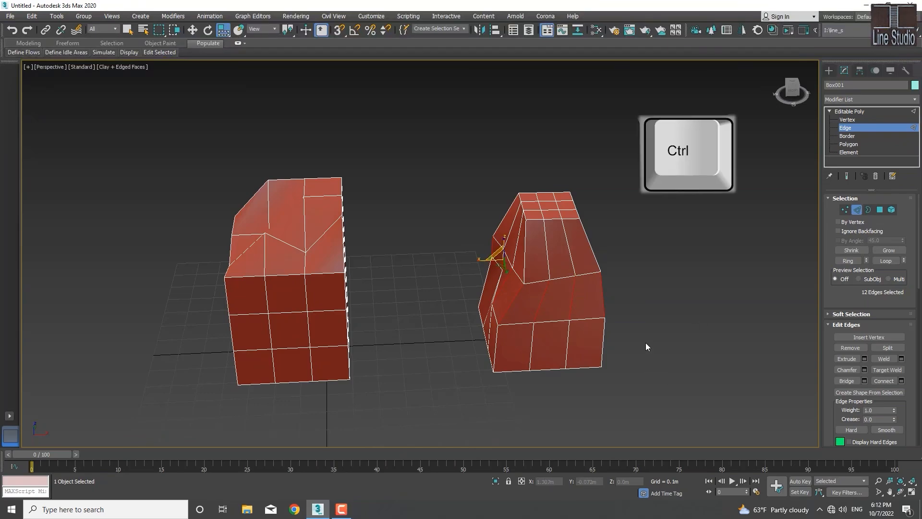
left_click(566, 243, "ctrl")
left_click(546, 251, "ctrl")
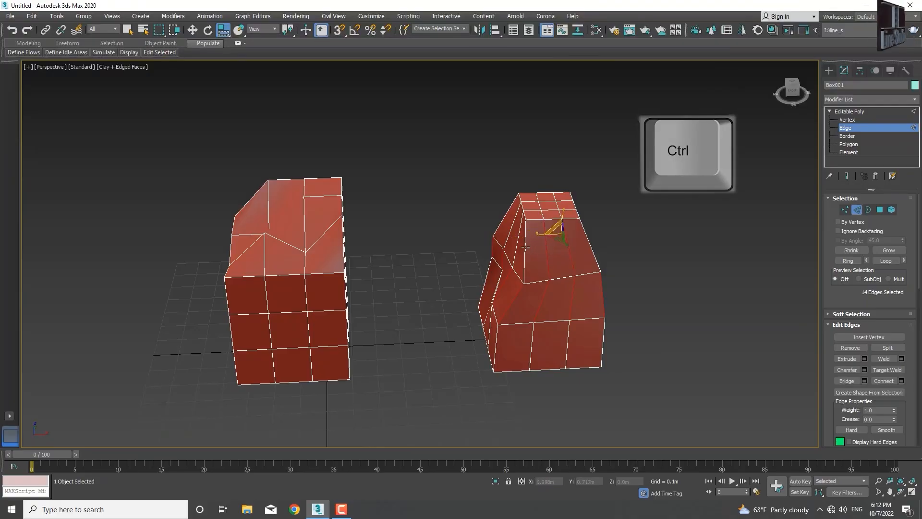
left_click(525, 252, "ctrl")
left_click(517, 244, "ctrl")
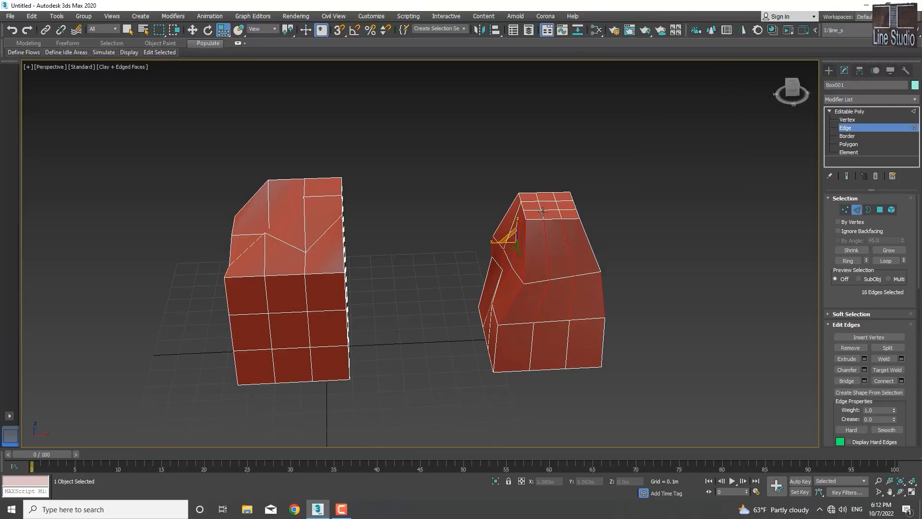
left_click(559, 214, "ctrl")
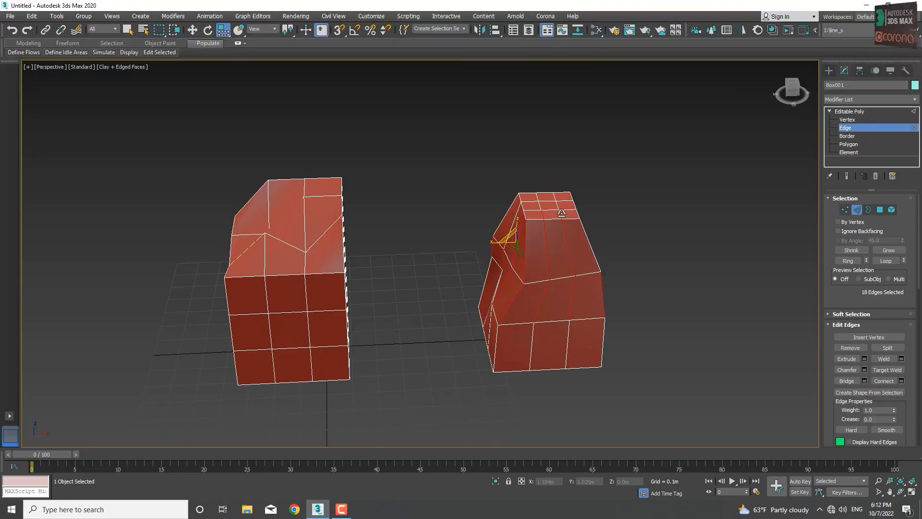
left_click(560, 219, "ctrl")
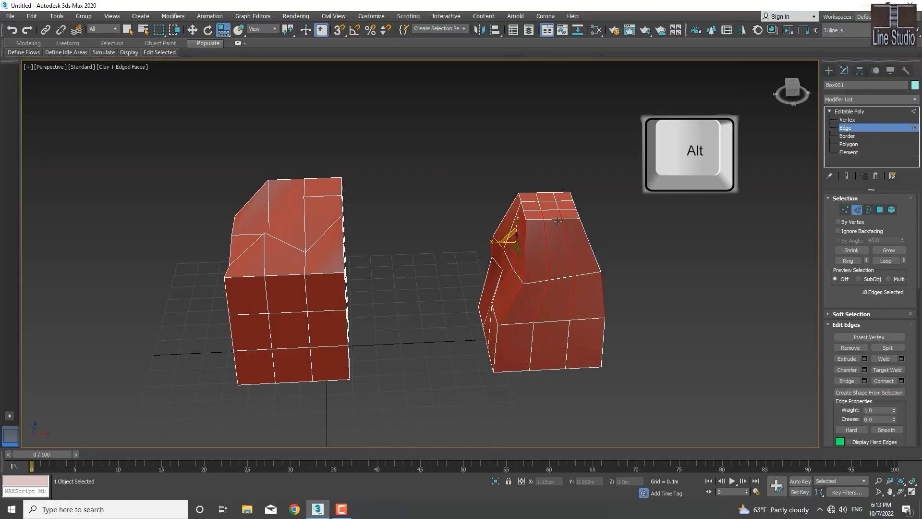
Step: Remove the added upper edges from the selection individually and by region, then clear the remaining edge selection
left_click(542, 214, "alt")
left_click(542, 214, "alt")
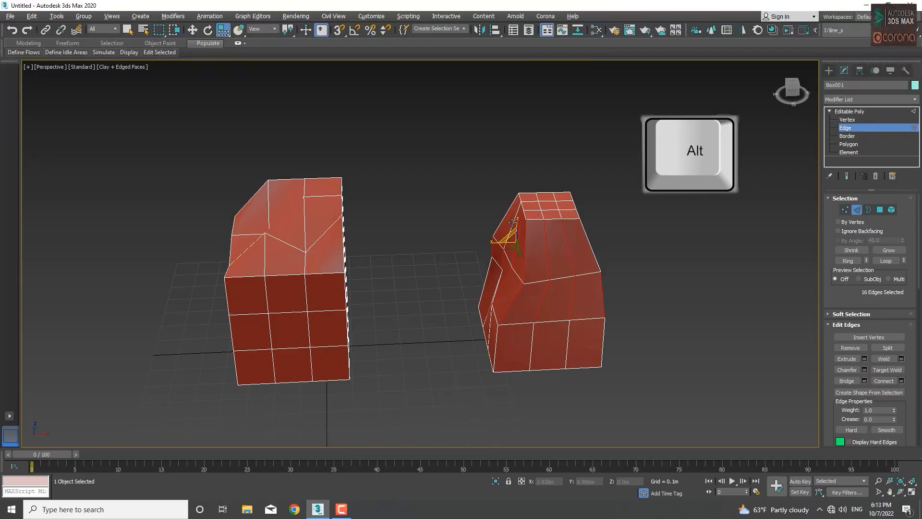
left_click(521, 228, "alt")
left_click(524, 234, "alt")
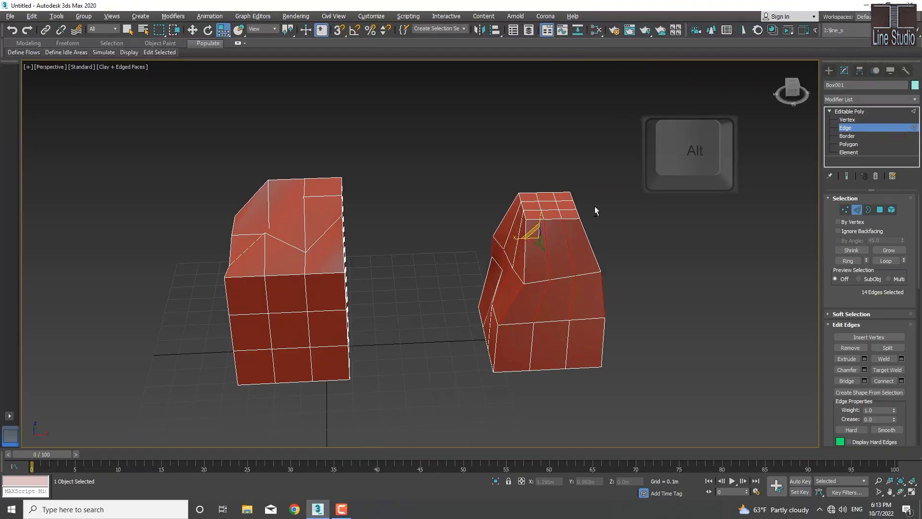
left_click_drag(613, 179, 478, 238)
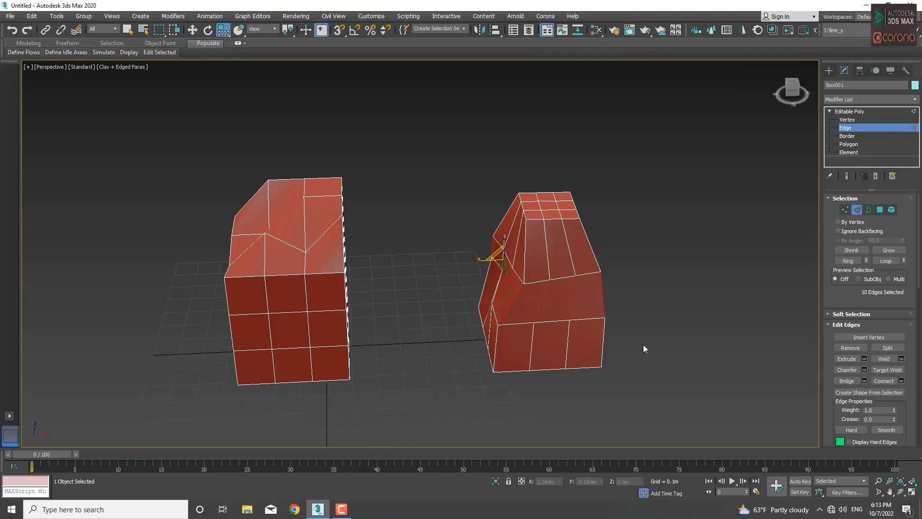
left_click(637, 315)
Step: Select the first box as an element and detach it as Object001, with Detach To Element and Detach As Clone disabled
middle_click_drag(537, 308, 529, 288)
scroll(521, 307, "down", 5)
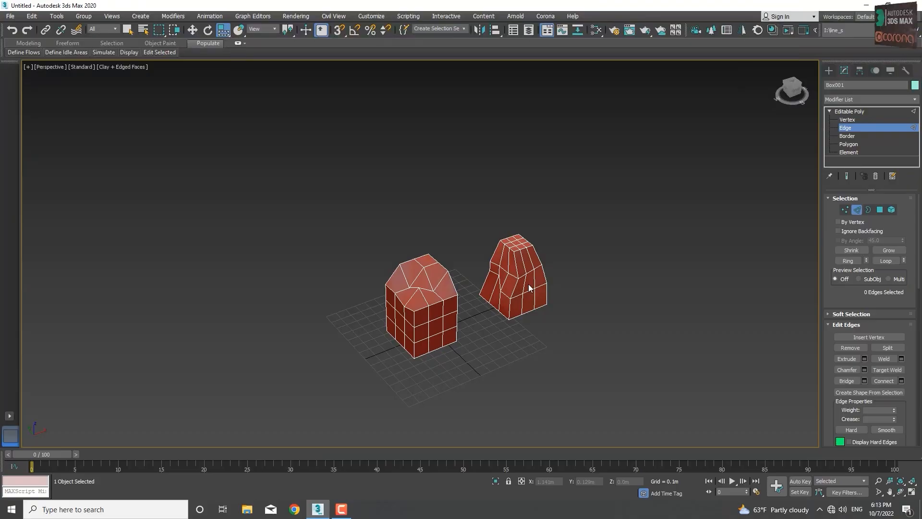
key("5")
left_click_drag(825, 368, 834, 226)
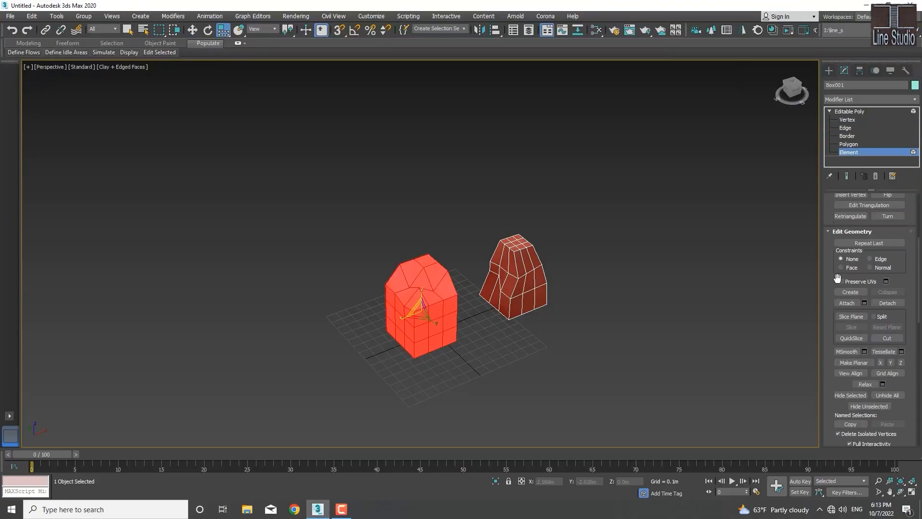
left_click(895, 303)
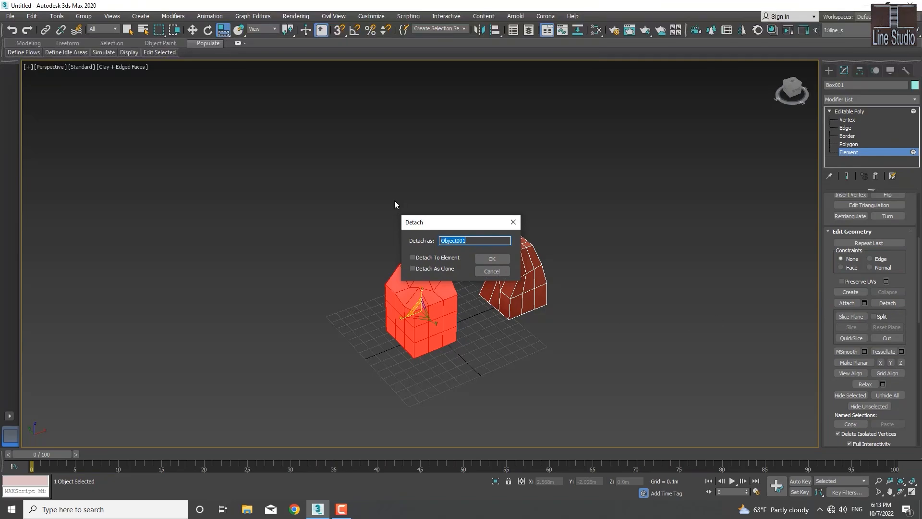
left_click_drag(449, 225, 561, 168)
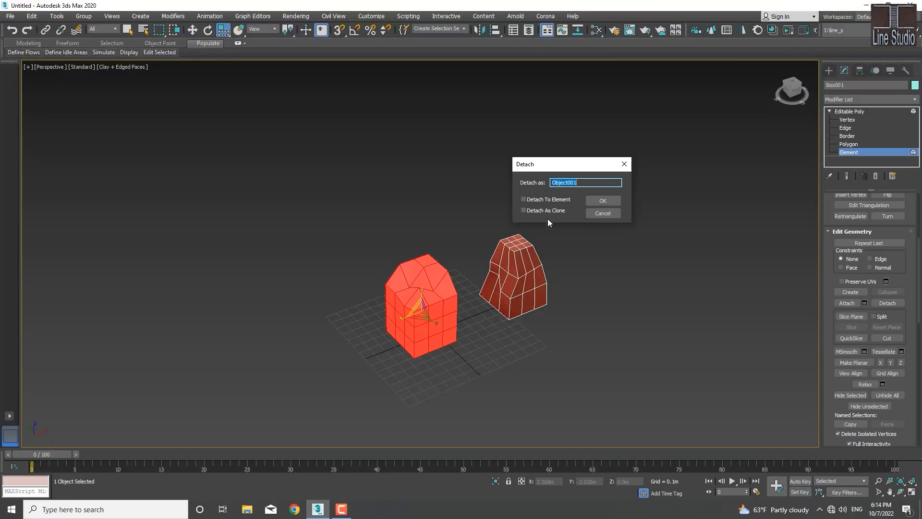
left_click(523, 200)
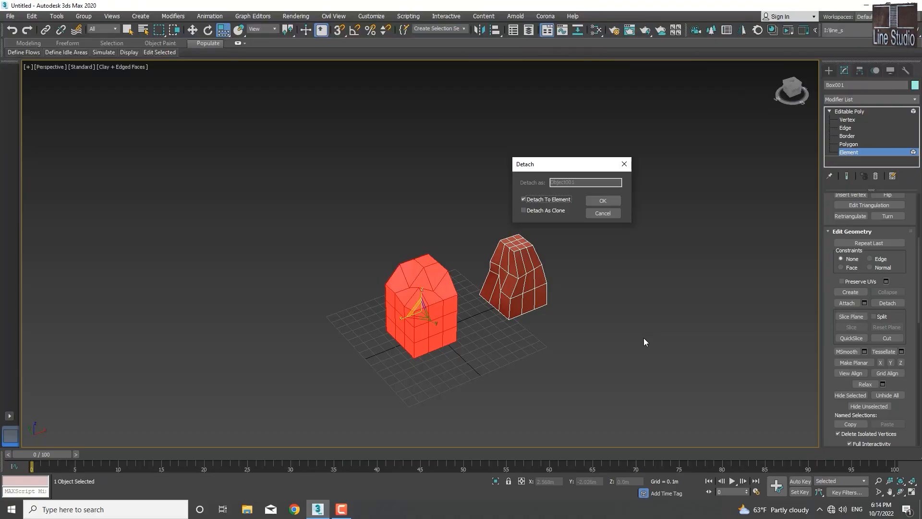
left_click(542, 200)
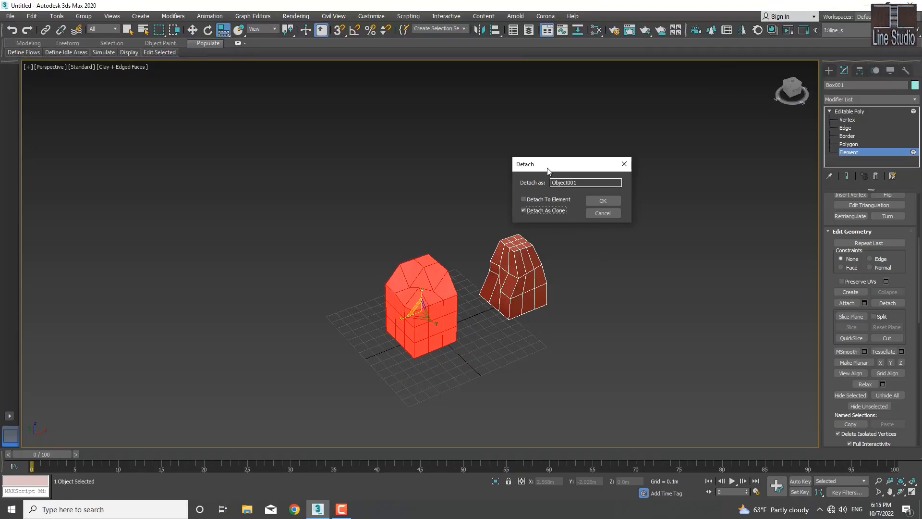
left_click(524, 210)
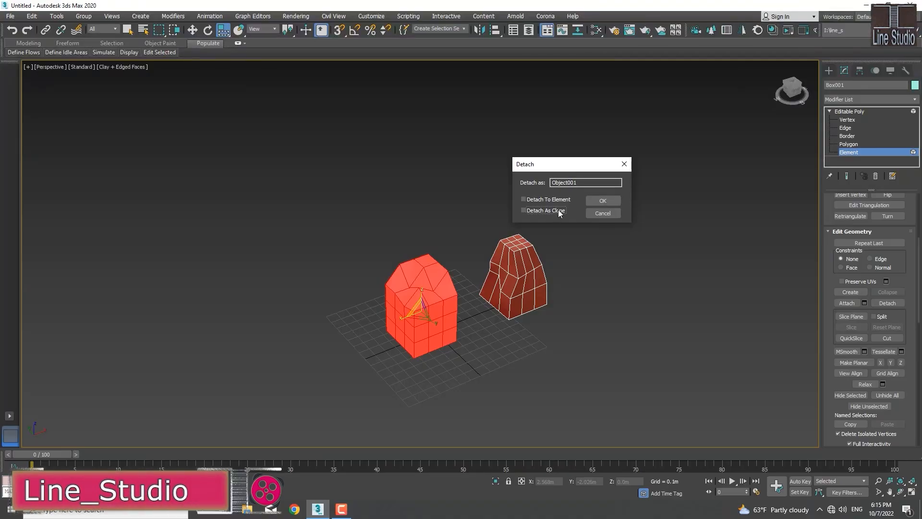
left_click(603, 201)
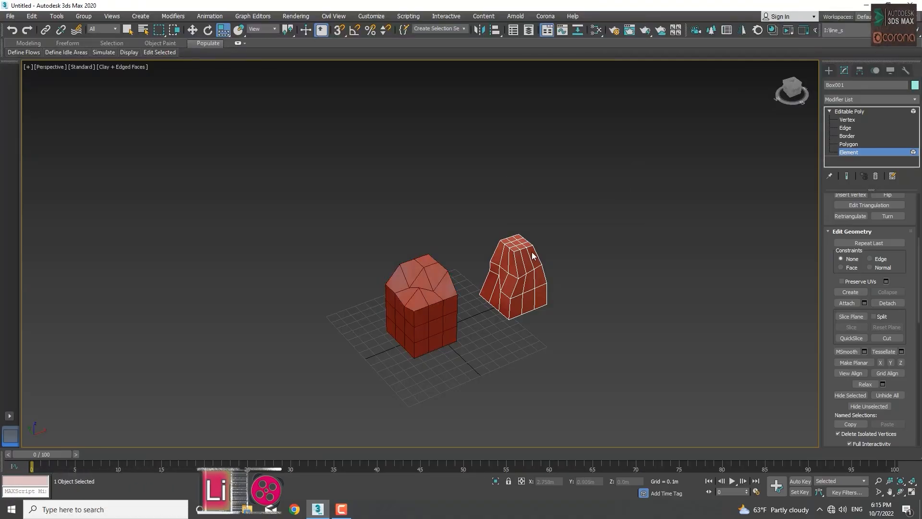
Step: Delete the centre polygon in the middle row of the remaining tapered box's front face
middle_click_drag(430, 313, 407, 320)
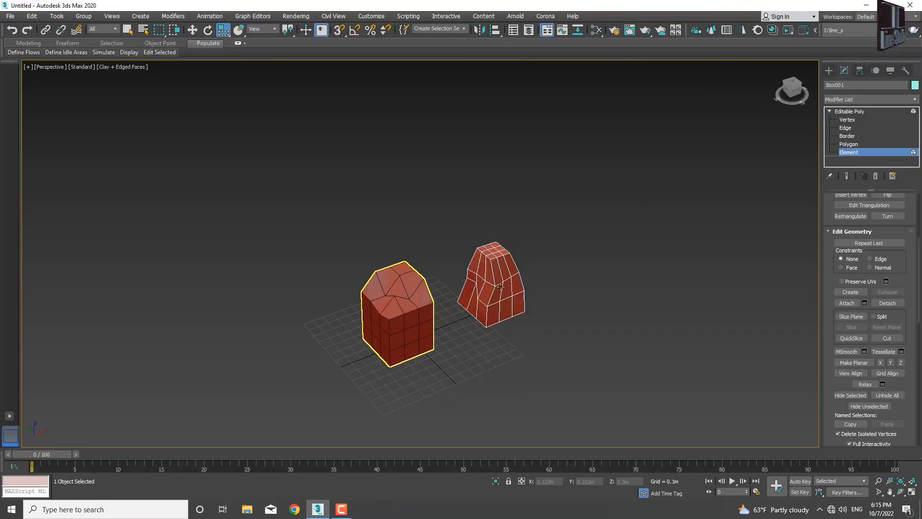
middle_click_drag(502, 286, 442, 306)
scroll(443, 305, "up", 5)
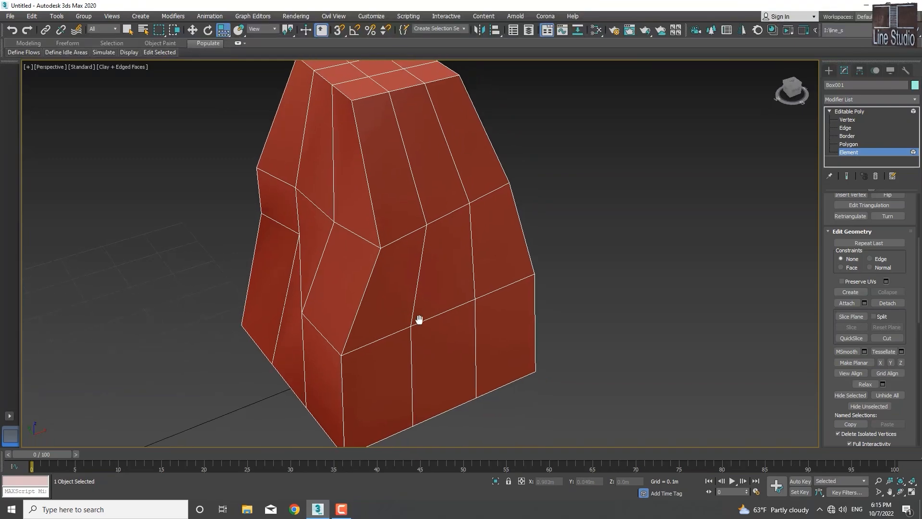
scroll(433, 306, "down", 4)
scroll(432, 307, "up", 3)
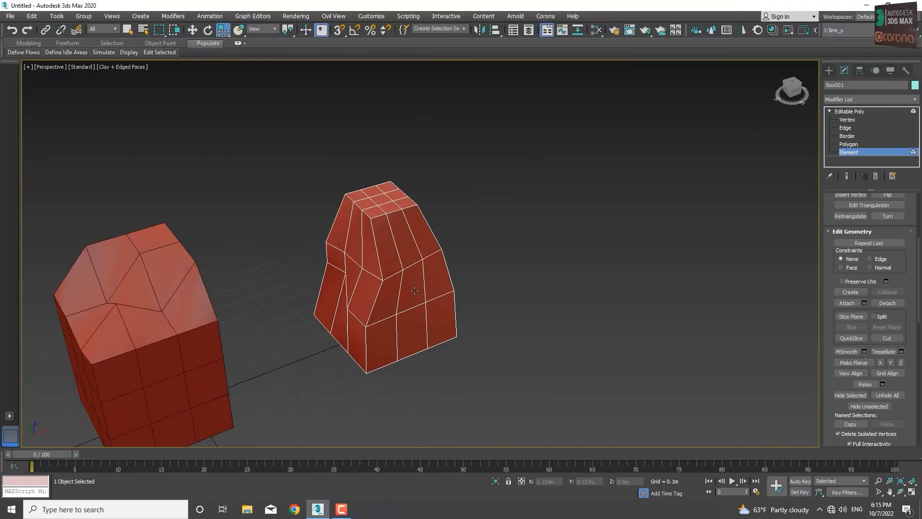
key("3")
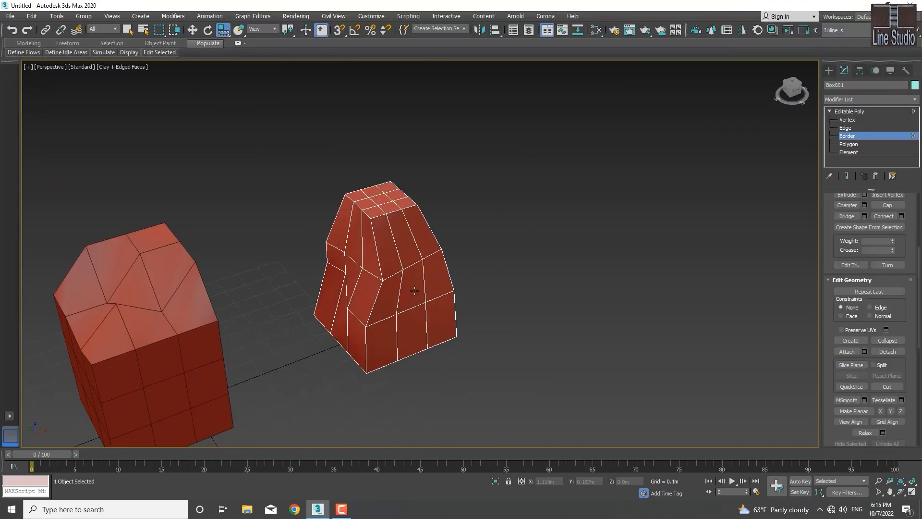
key("4")
left_click(415, 289)
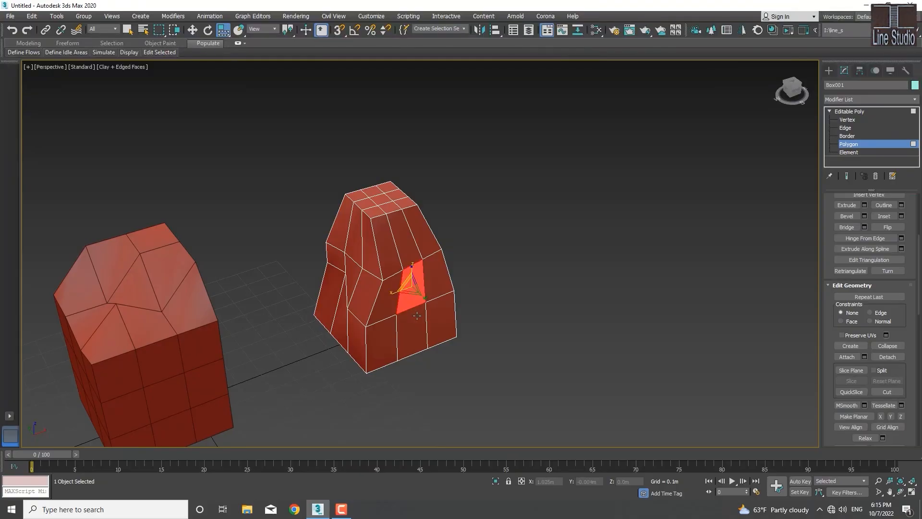
key("Delete")
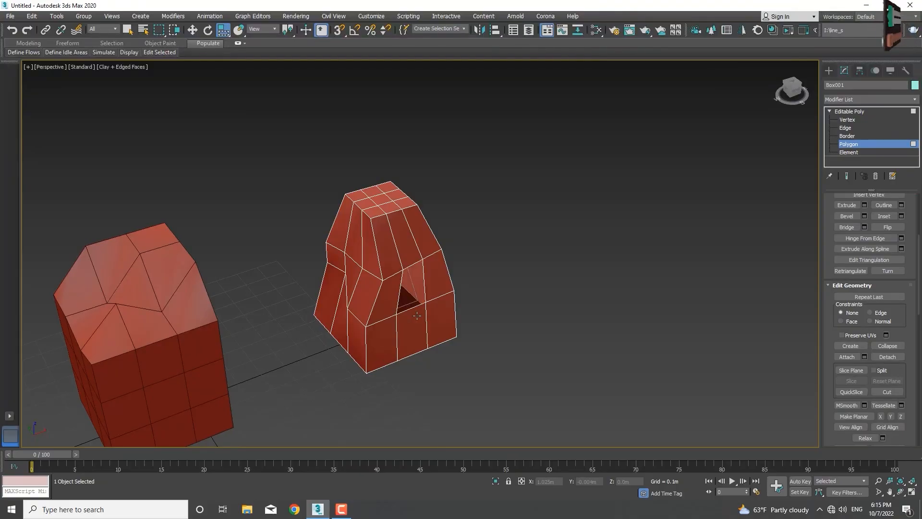
Step: Select the border around the front-face opening and move it outward about 0.133 m along the Y axis
scroll(415, 297, "up", 5)
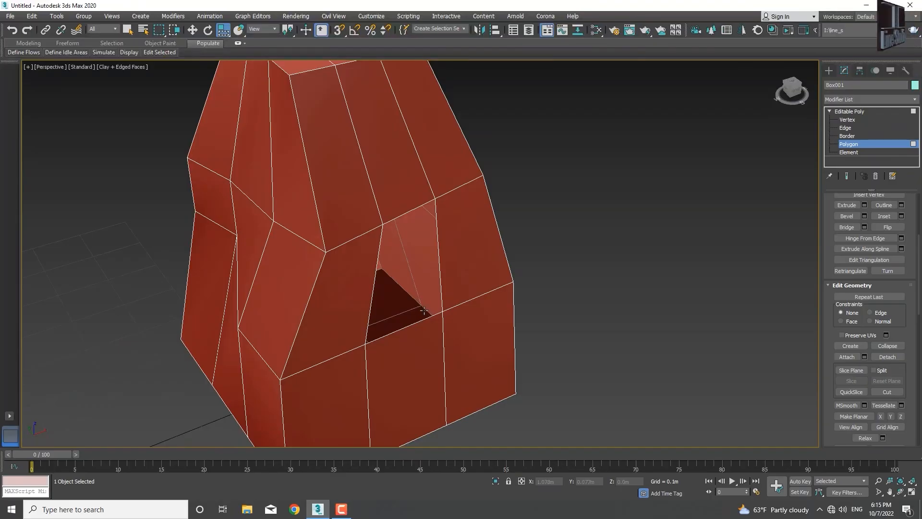
mouse_move(415, 298)
middle_mouse_down("alt")
mouse_move(376, 287)
mouse_move(418, 283)
mouse_move(346, 288)
mouse_move(398, 313)
mouse_move(438, 303)
mouse_move(411, 293)
middle_mouse_up("alt")
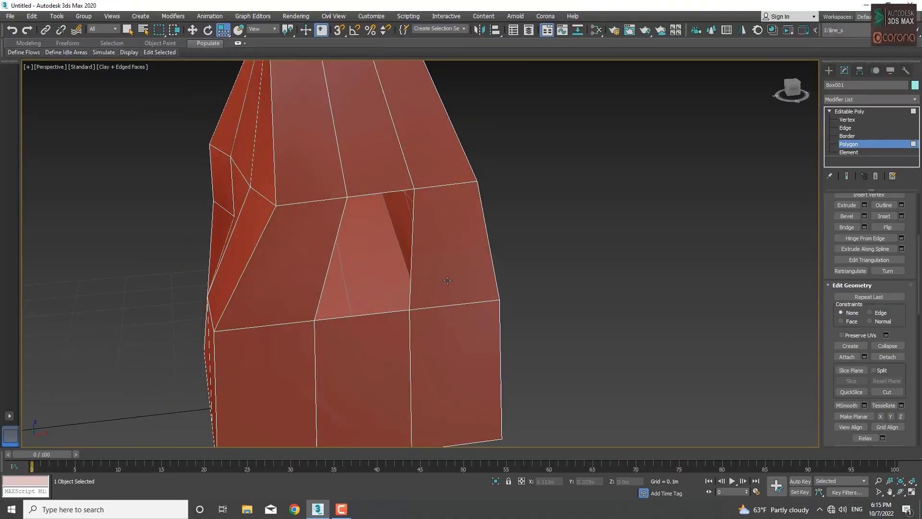
key("3")
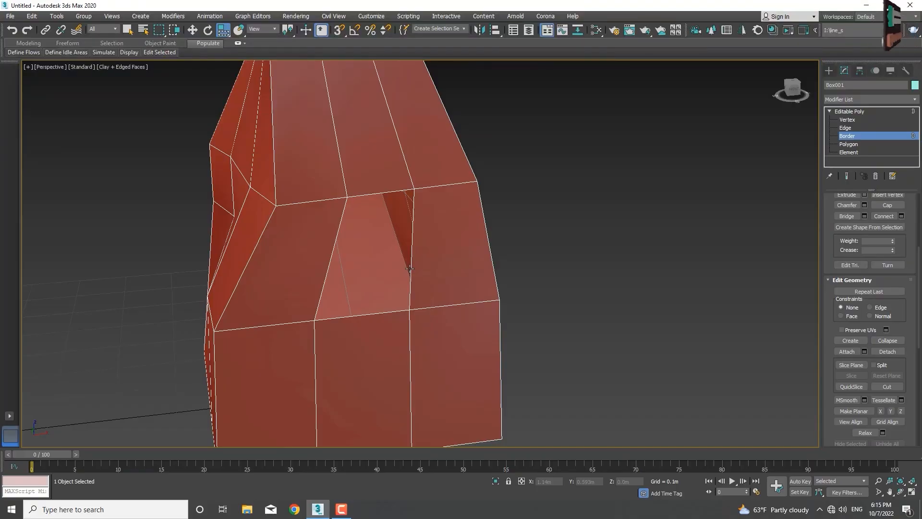
left_click(339, 231)
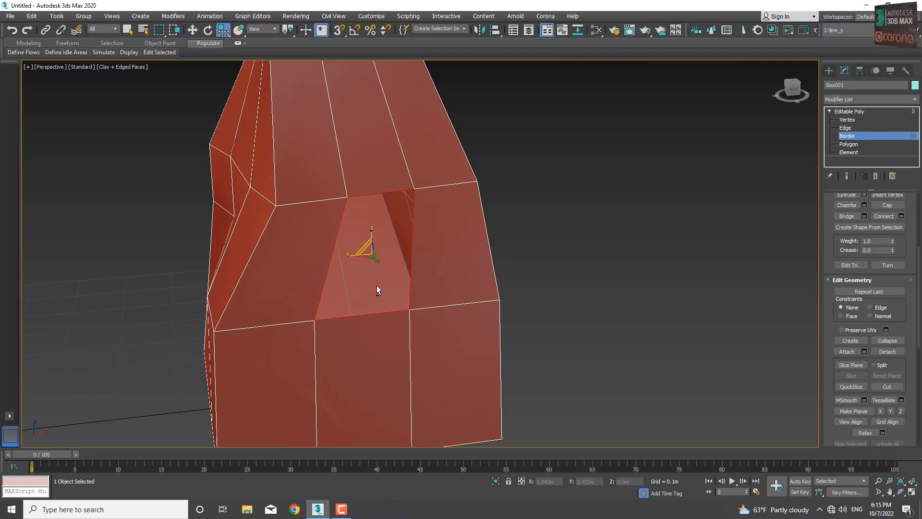
mouse_move(377, 289)
middle_mouse_down("alt")
mouse_move(447, 282)
mouse_move(393, 290)
middle_mouse_up("alt")
left_click_drag(365, 246, 381, 226)
key("w")
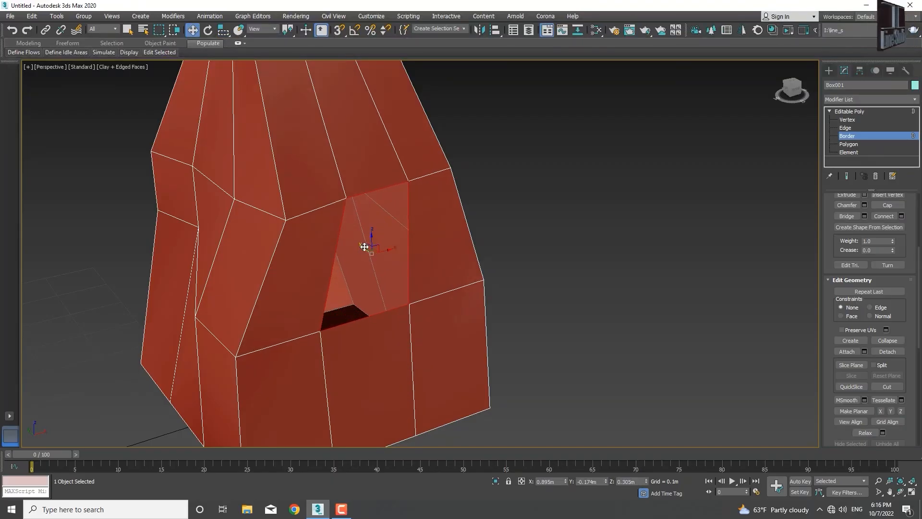
left_click_drag(363, 247, 414, 319)
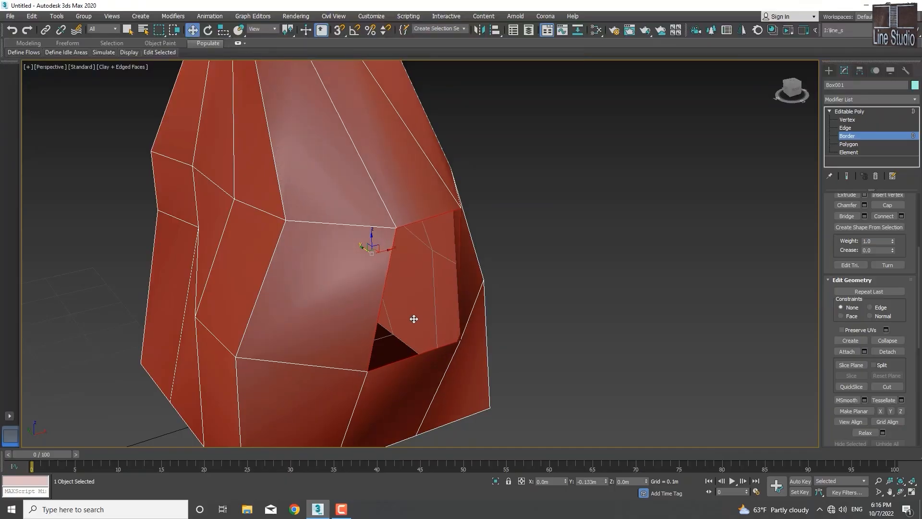
Step: Rotate the opening's selected border, then clear the selection and leave Border sub-object editing
key("e")
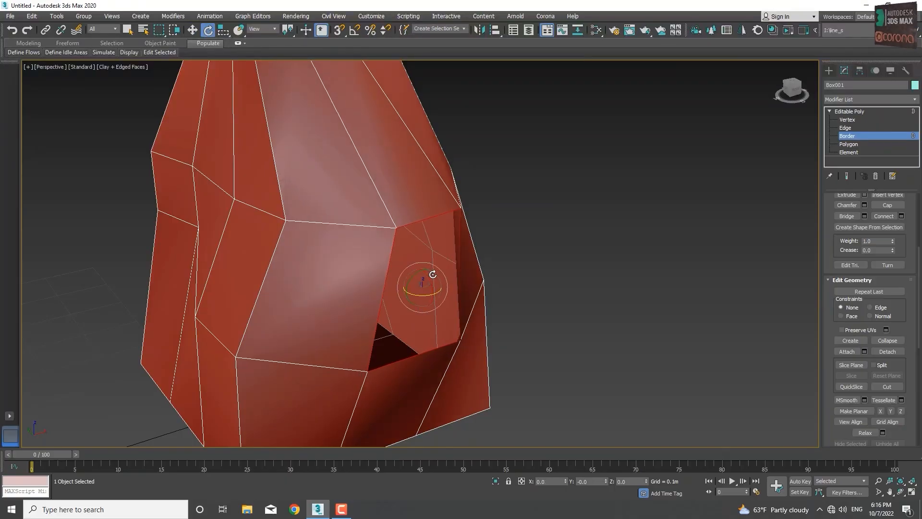
left_click_drag(419, 296, 379, 290)
middle_click_drag(455, 338, 495, 336, "alt")
scroll(422, 312, "down", 5)
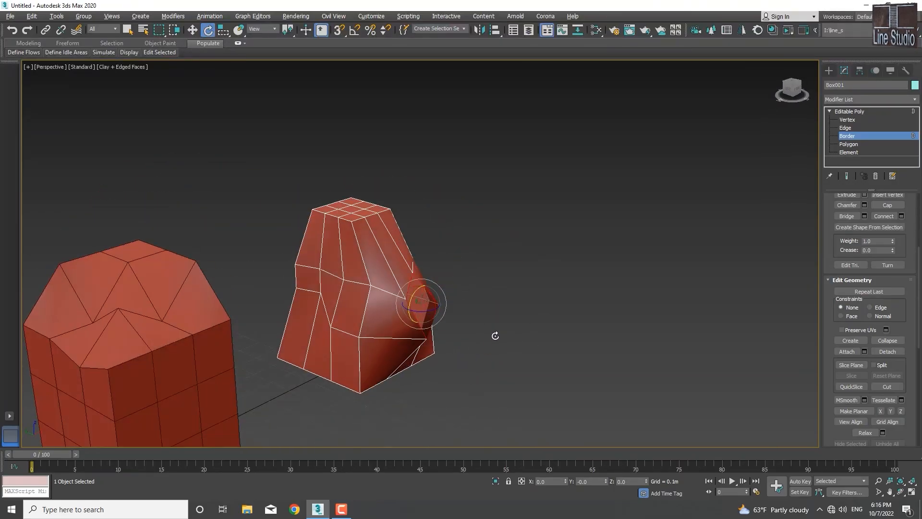
key("alt+p")
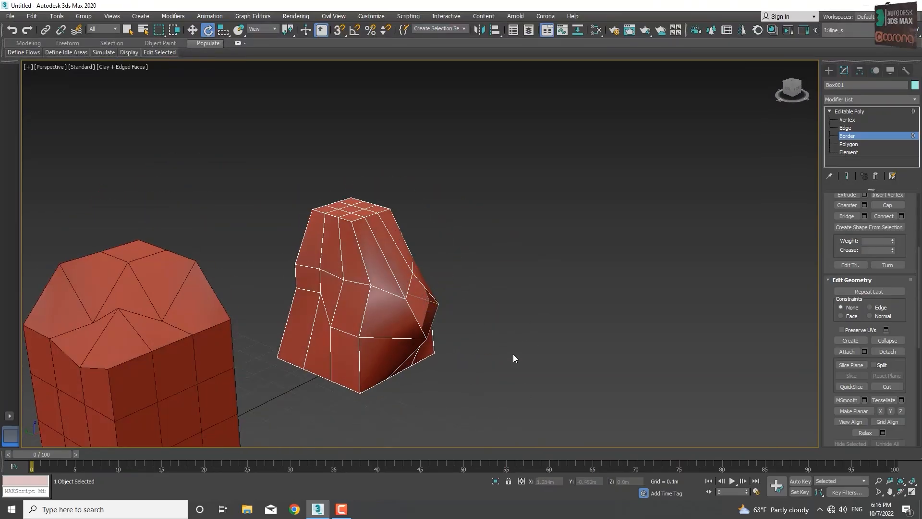
key("3")
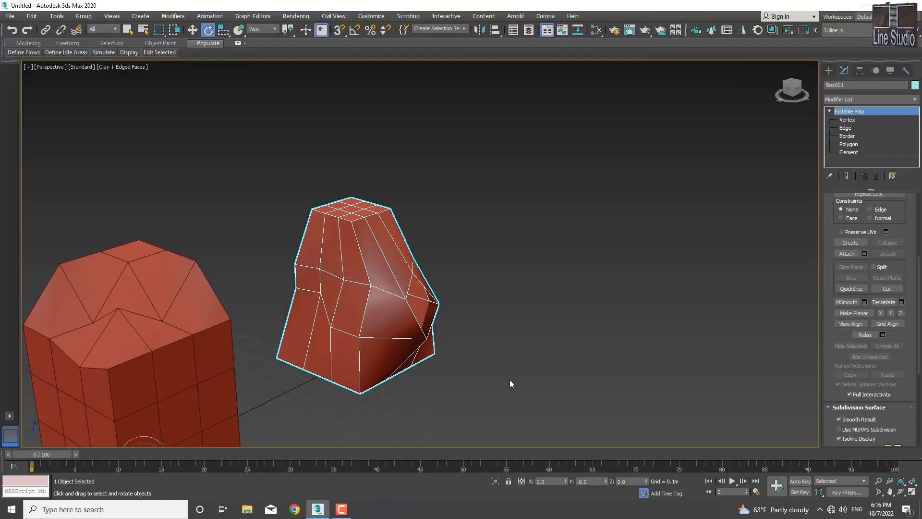
mouse_move(342, 512)
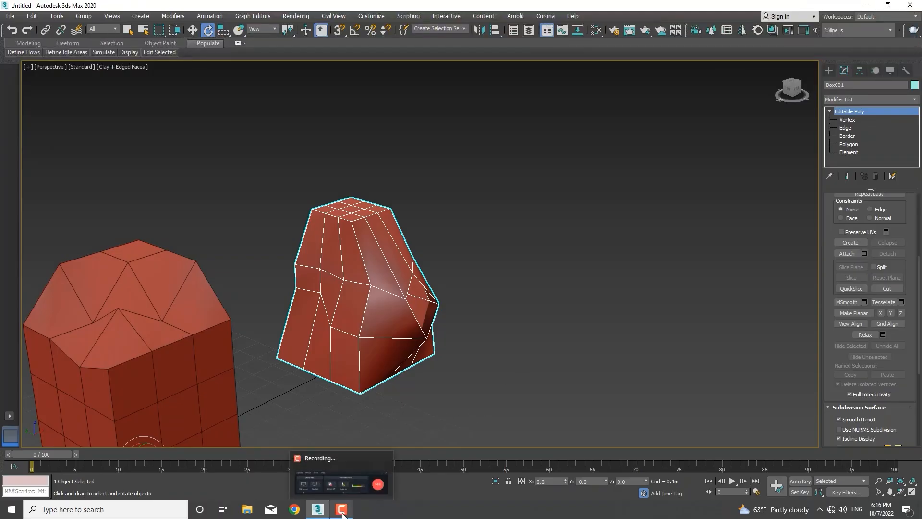